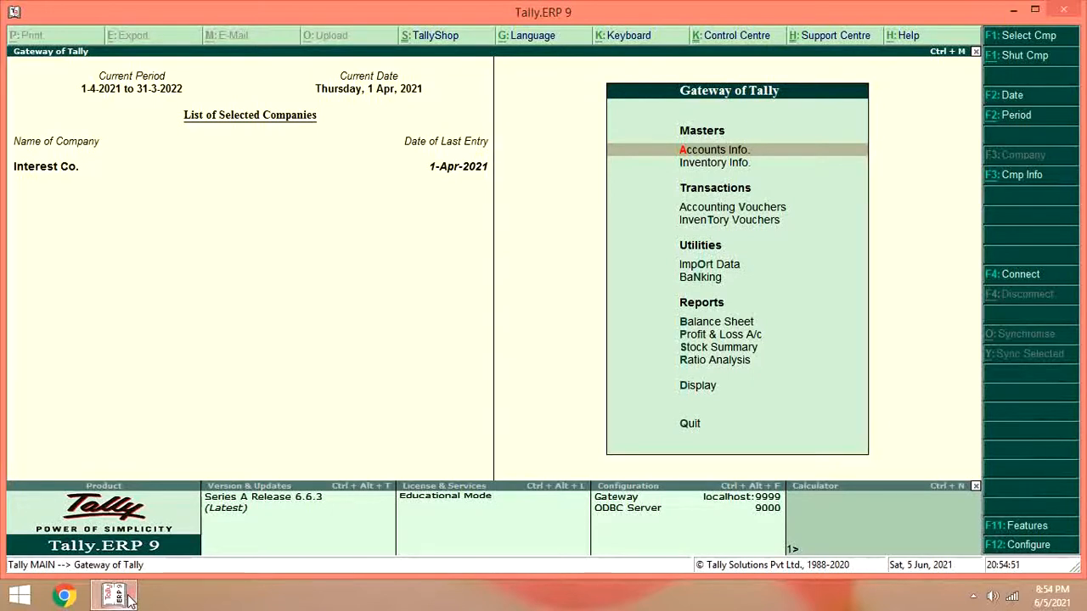
Check the interest calculation and advanced parameters options in the company's accounting features, and accept the settings
{"action": "key", "text": "F11"}
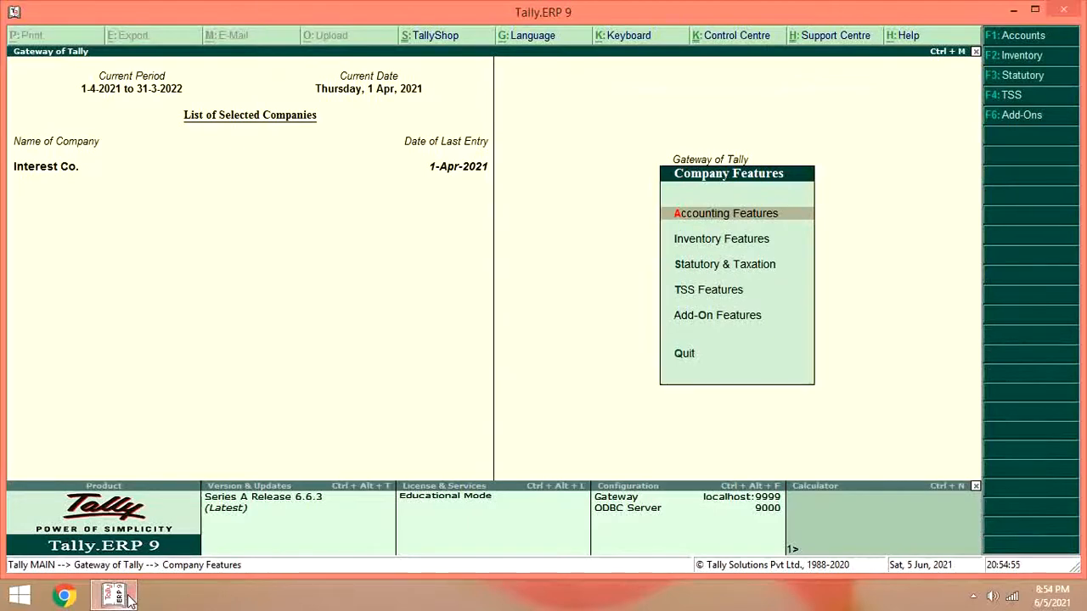
{"action": "key", "text": "Return"}
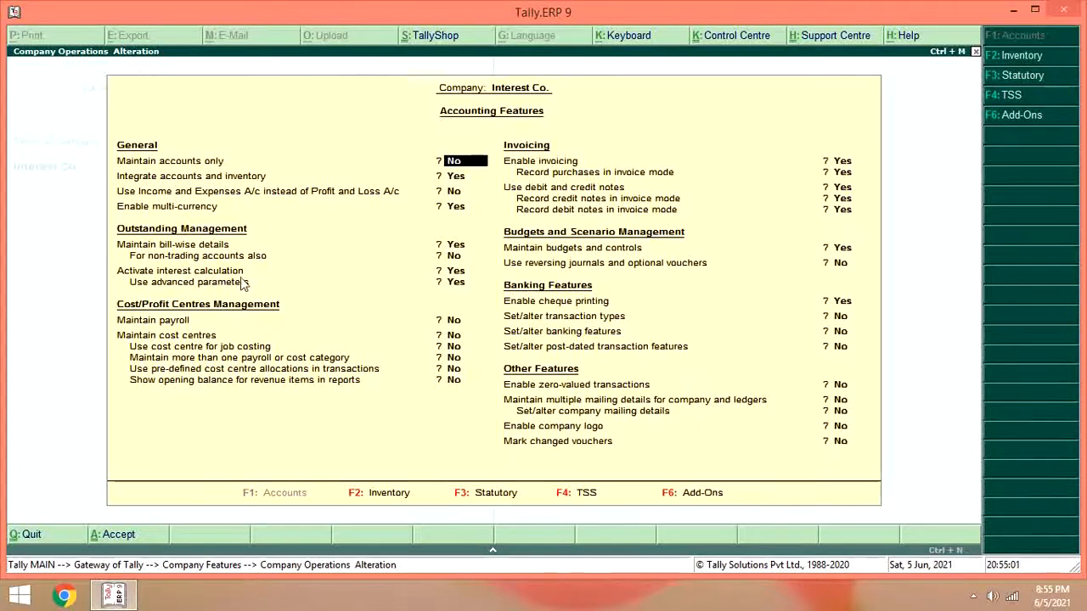
{"action": "key", "text": "Down"}
{"action": "key", "text": "Down"}
{"action": "key", "text": "Down"}
{"action": "key", "text": "Down"}
{"action": "key", "text": "Down"}
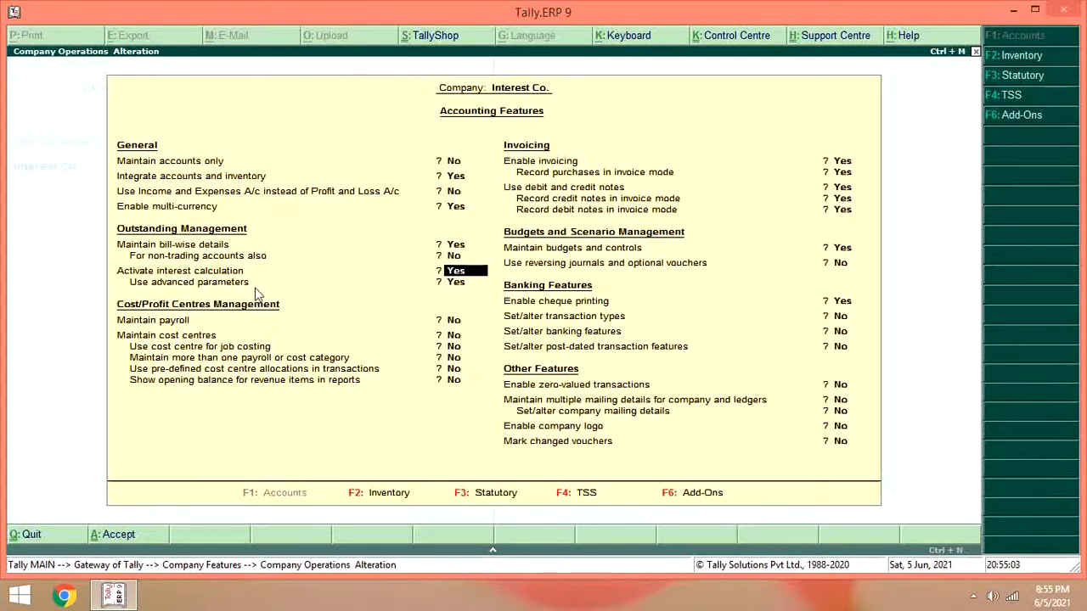
{"action": "key", "text": "Down"}
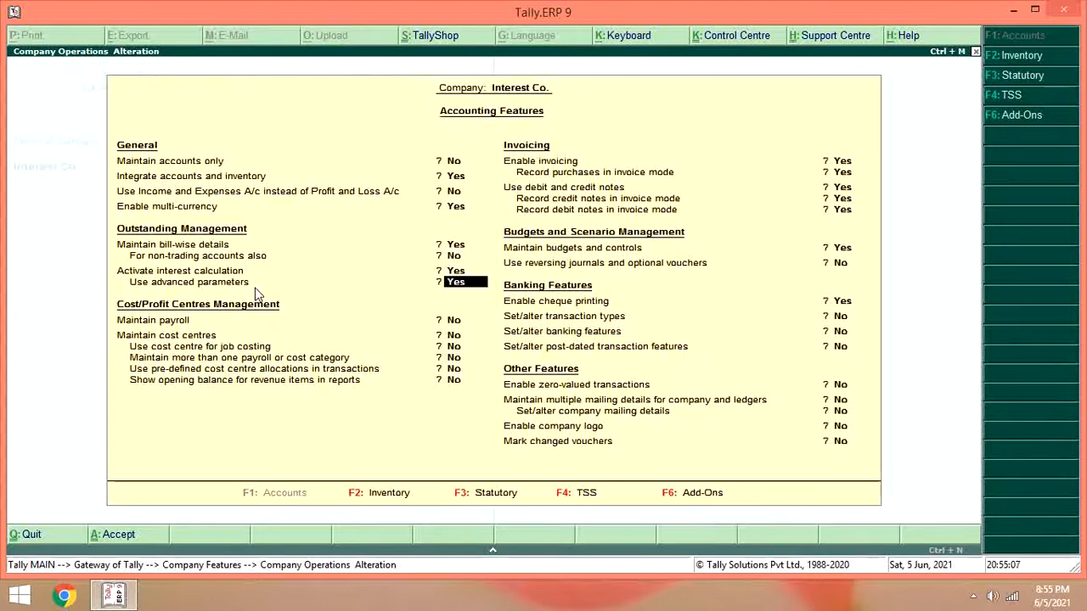
{"action": "key", "text": "Down"}
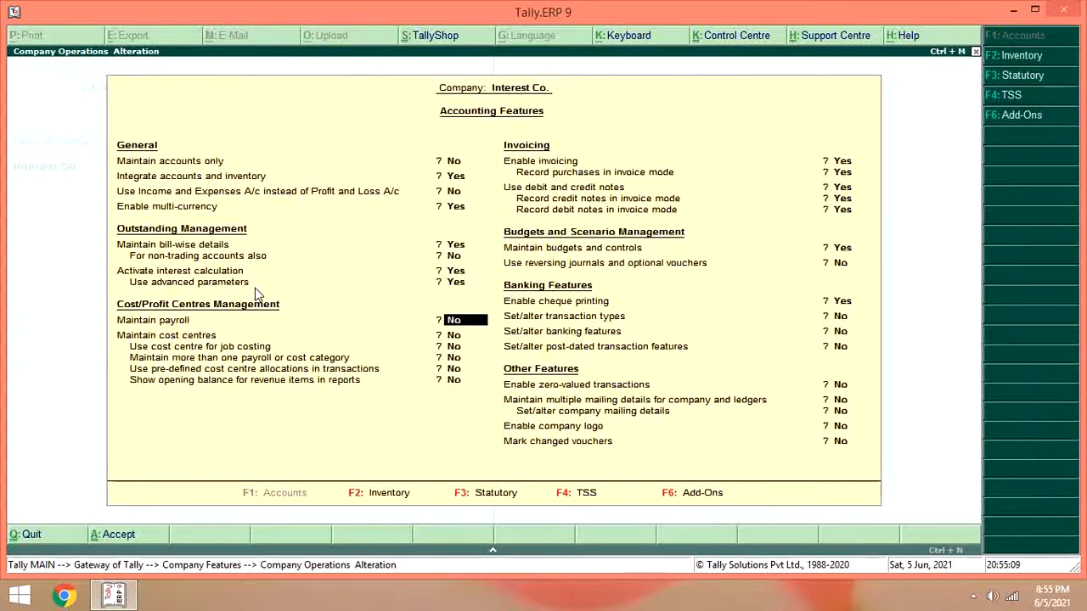
{"action": "key", "text": "Down"}
{"action": "key", "text": "Down"}
{"action": "key", "text": "Down"}
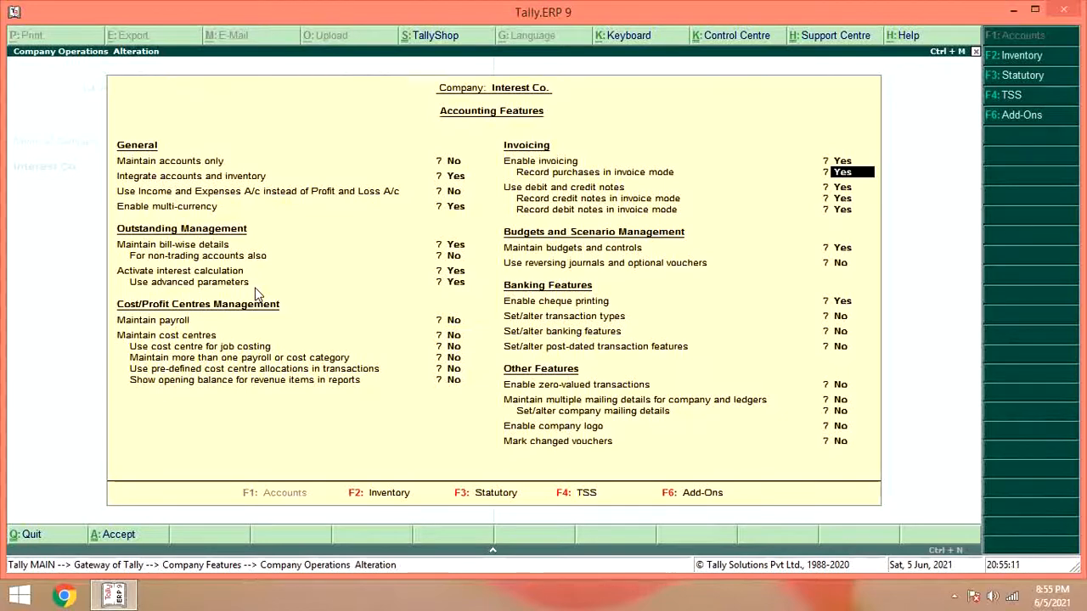
{"action": "key", "text": "ctrl+a"}
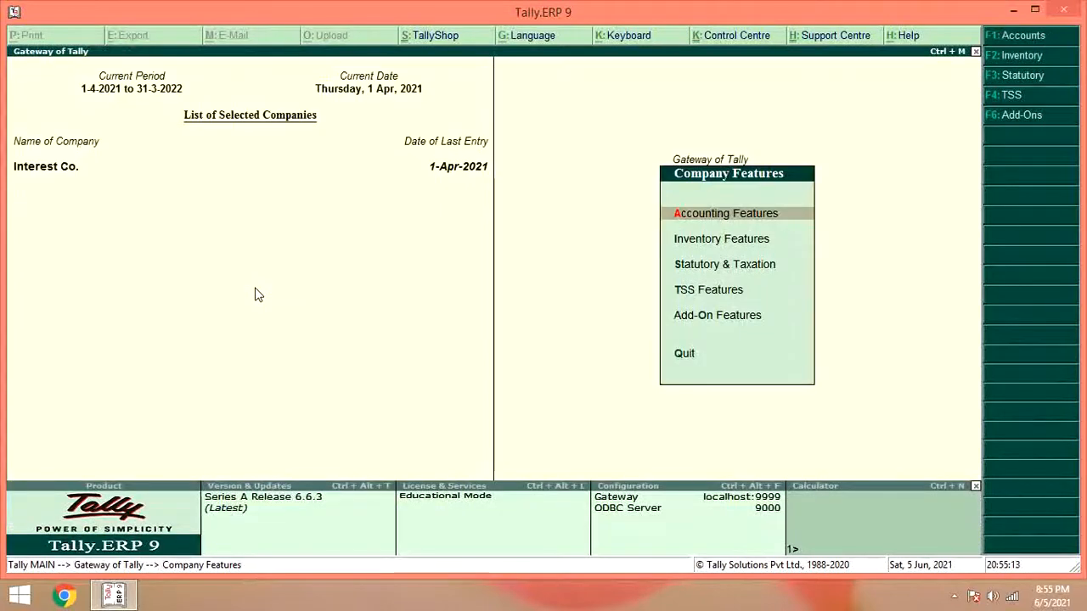
{"action": "key", "text": "Escape"}
{"action": "key", "text": "Escape"}
{"action": "key", "text": "Escape"}
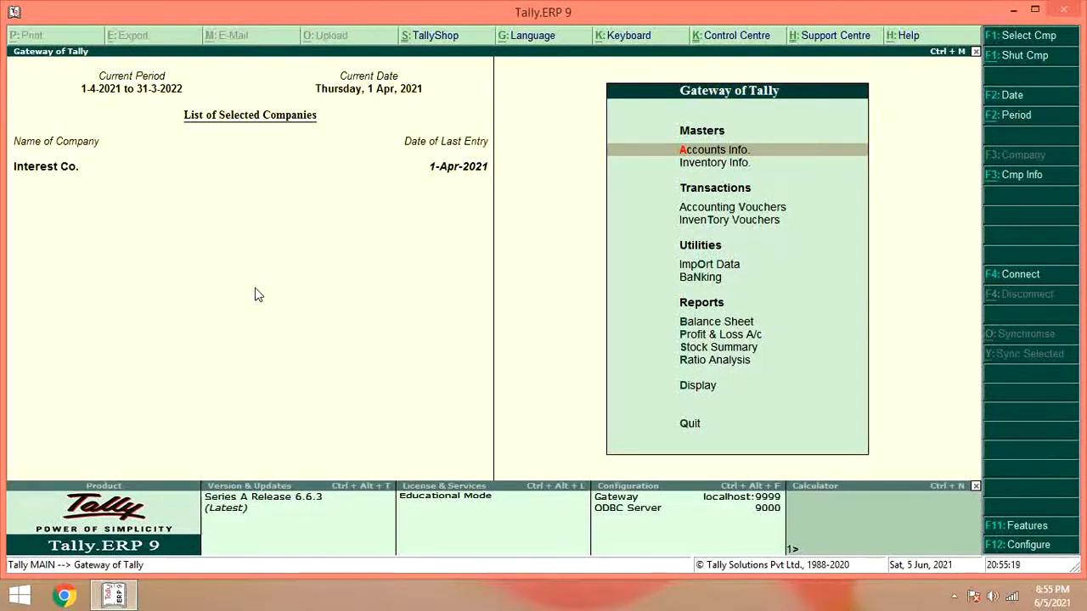
Open the sundry debtor customer's existing ledger for alteration
{"action": "key", "text": "Return"}
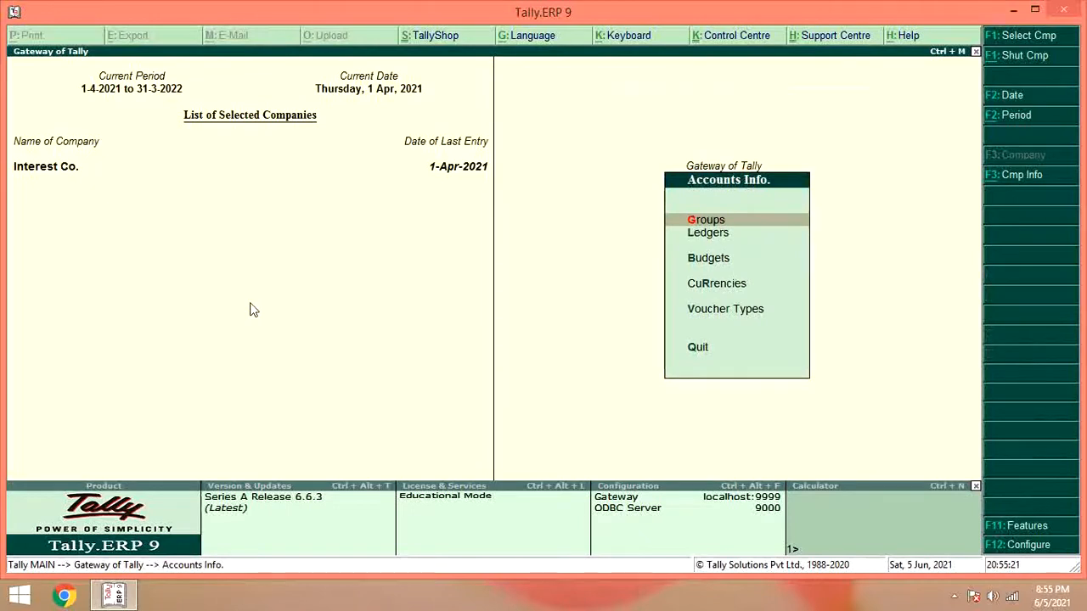
{"action": "key", "text": "Down"}
{"action": "key", "text": "Return"}
{"action": "key", "text": "Down"}
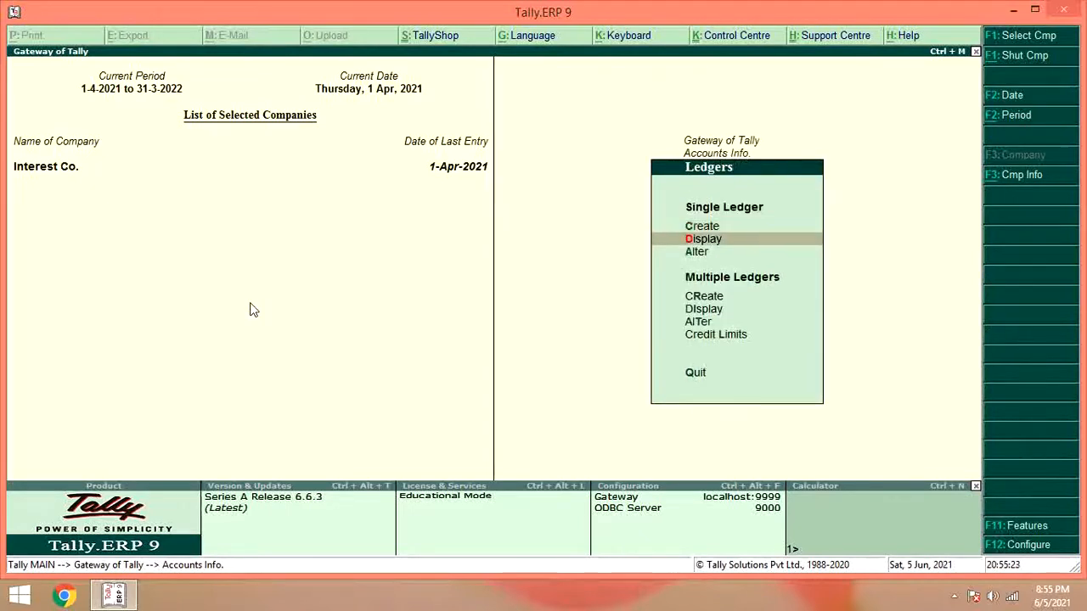
{"action": "key", "text": "Down"}
{"action": "key", "text": "Return"}
{"action": "key", "text": "Down"}
{"action": "key", "text": "Down"}
{"action": "key", "text": "Down"}
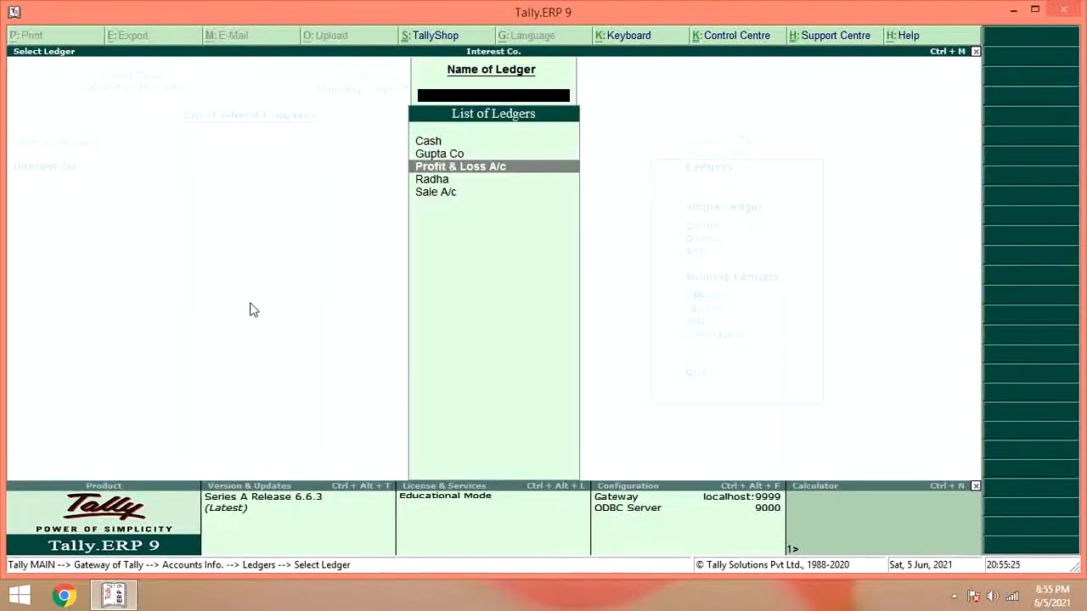
{"action": "key", "text": "Return"}
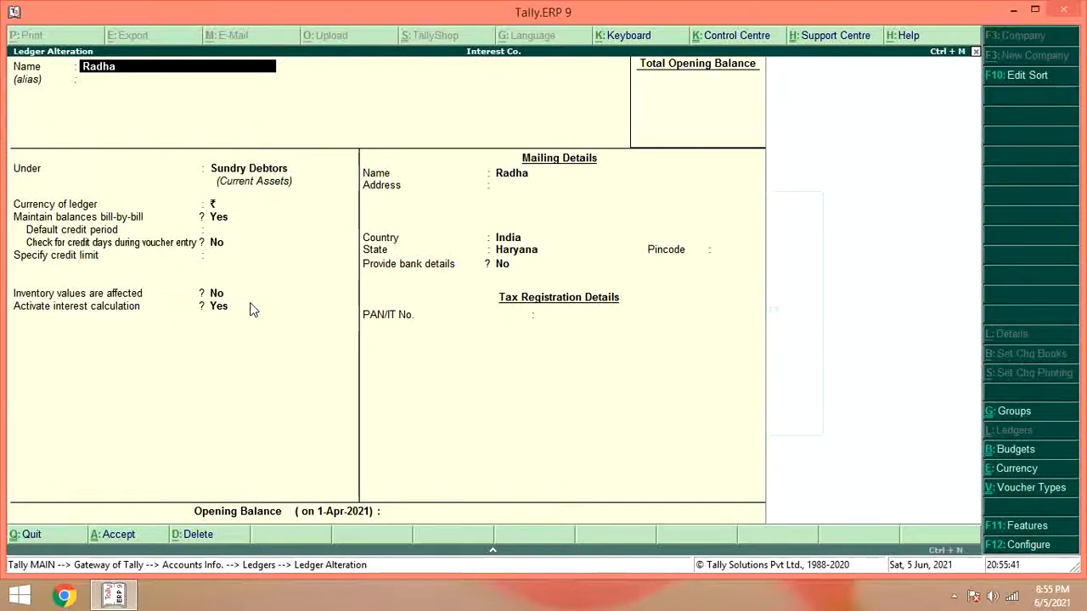
Keep bill-by-bill balances and interest calculation active in the customer's ledger, and open its interest parameters
{"action": "key", "text": "Return"}
{"action": "key", "text": "Return"}
{"action": "key", "text": "Return"}
{"action": "key", "text": "Return"}
{"action": "key", "text": "Return"}
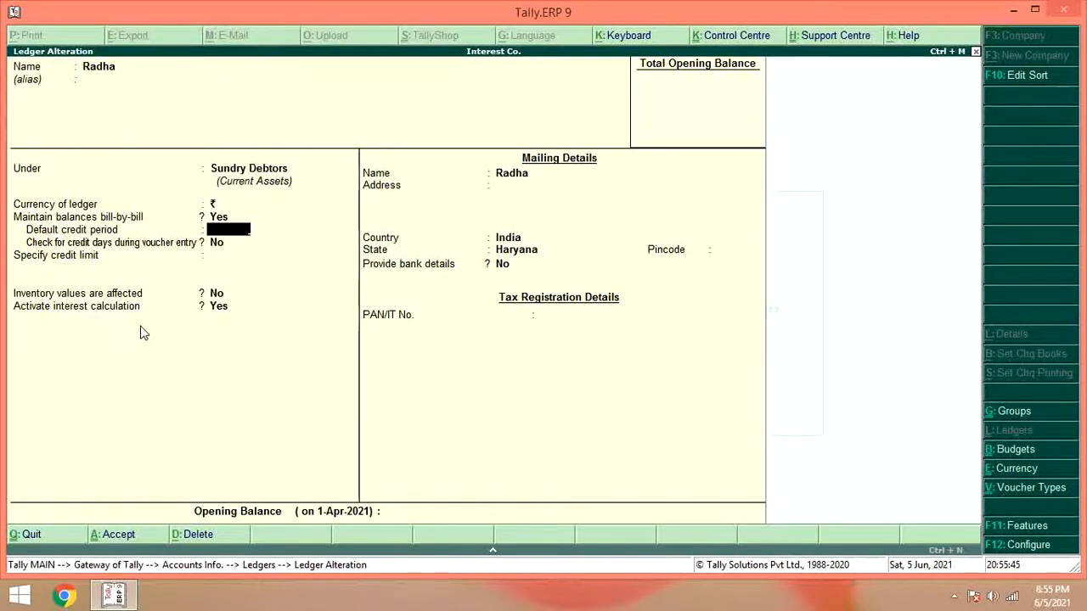
{"action": "key", "text": "Return"}
{"action": "key", "text": "Return"}
{"action": "key", "text": "Return"}
{"action": "key", "text": "Return"}
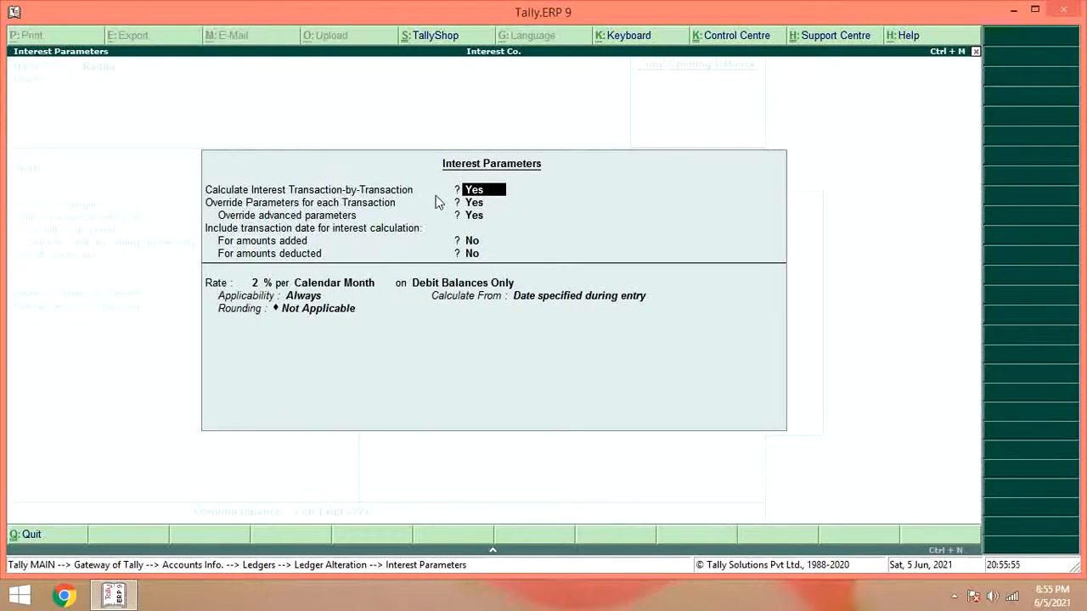
Include the transaction date in the interest calculation for amounts added but not deducted, keeping transaction-by-transaction calculation and both overrides at Yes
{"action": "key", "text": "Return"}
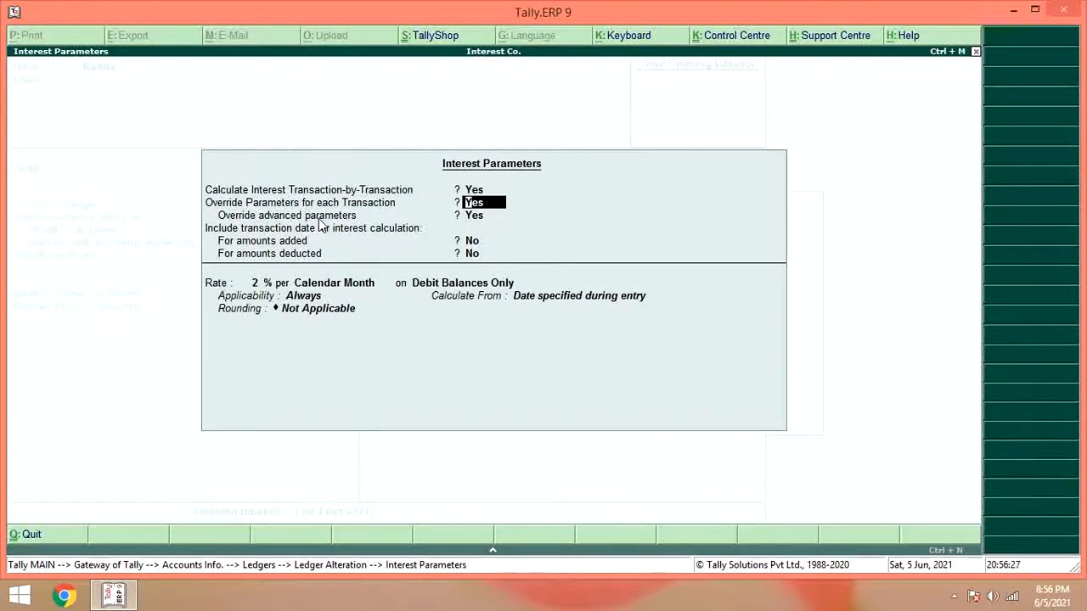
{"action": "key", "text": "Return"}
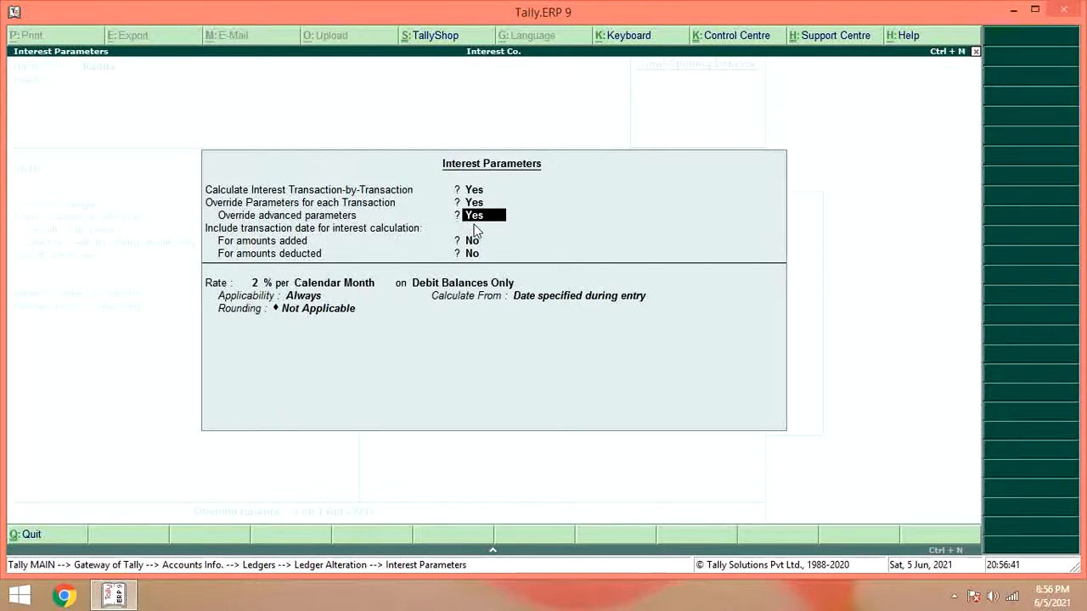
{"action": "key", "text": "Return"}
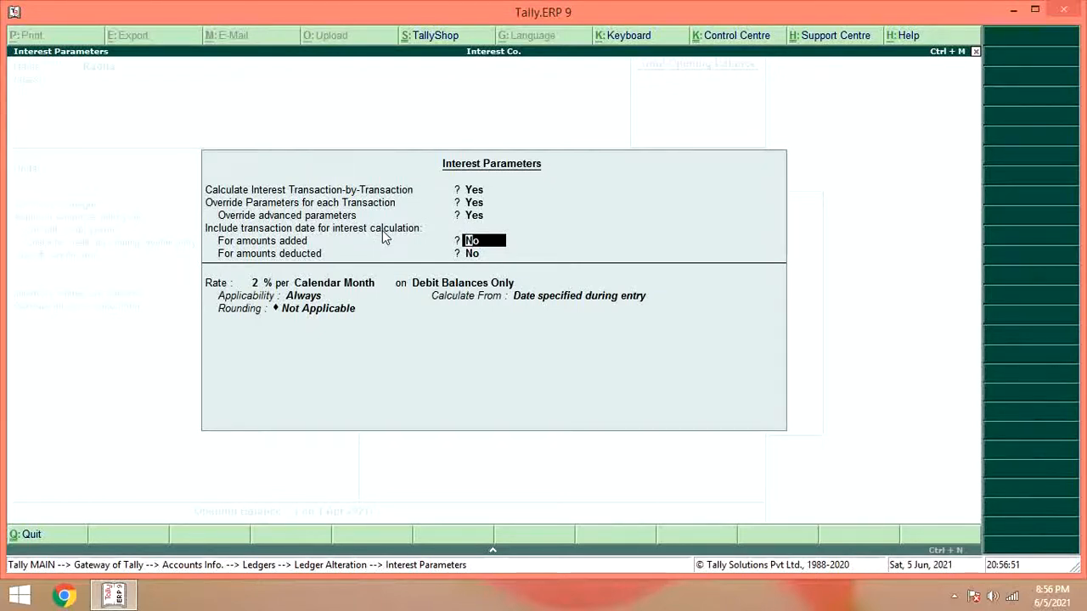
{"action": "key", "text": "y"}
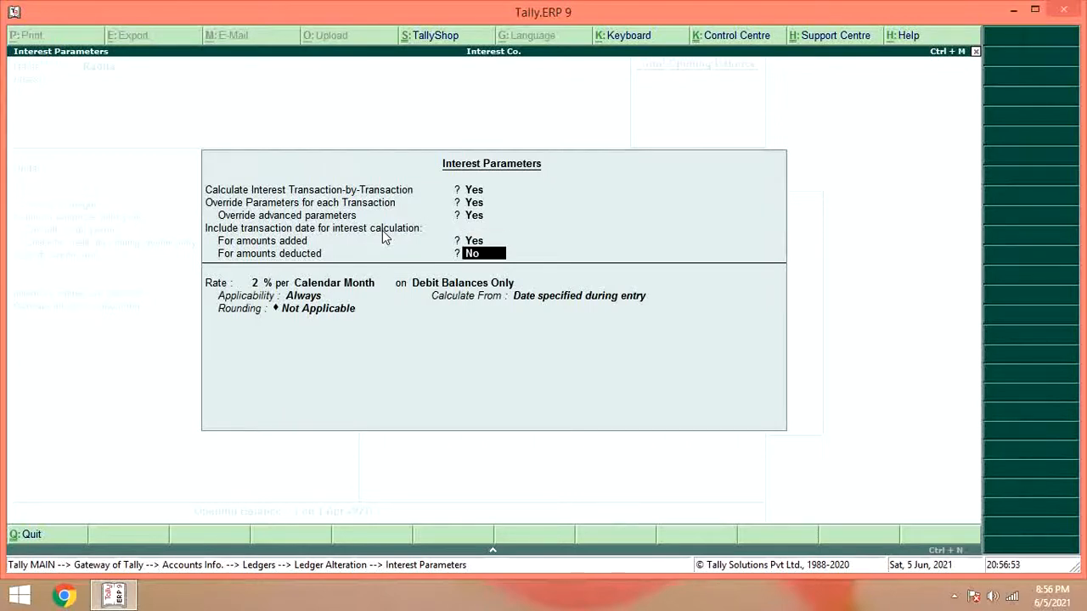
{"action": "key", "text": "Return"}
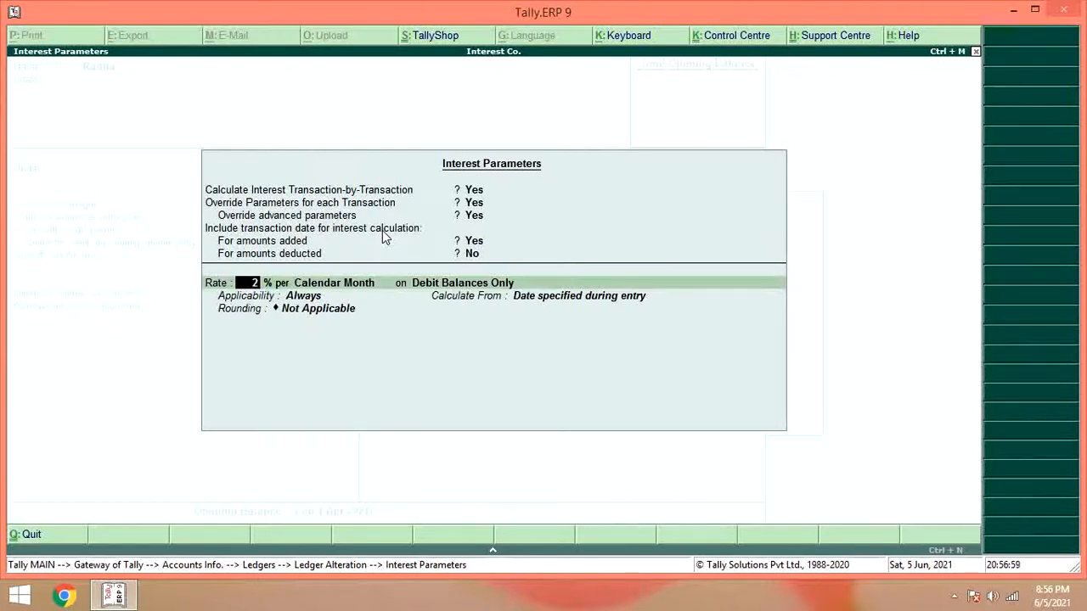
Keep the interest rate at 2% per Calendar Month on Debit Balances Only, with applicability Always
{"action": "key", "text": "Return"}
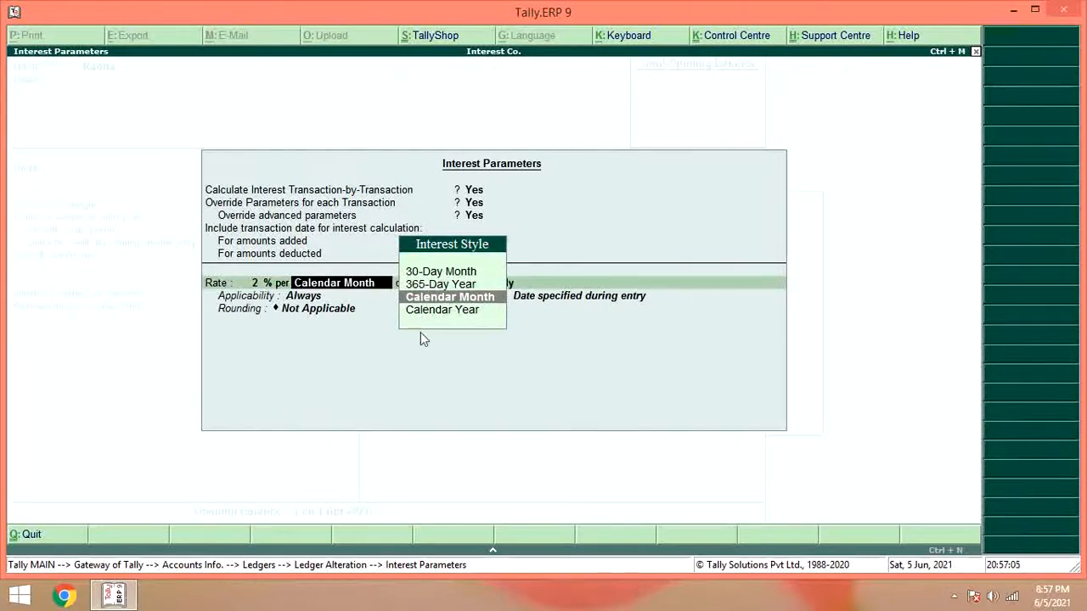
{"action": "key", "text": "Return"}
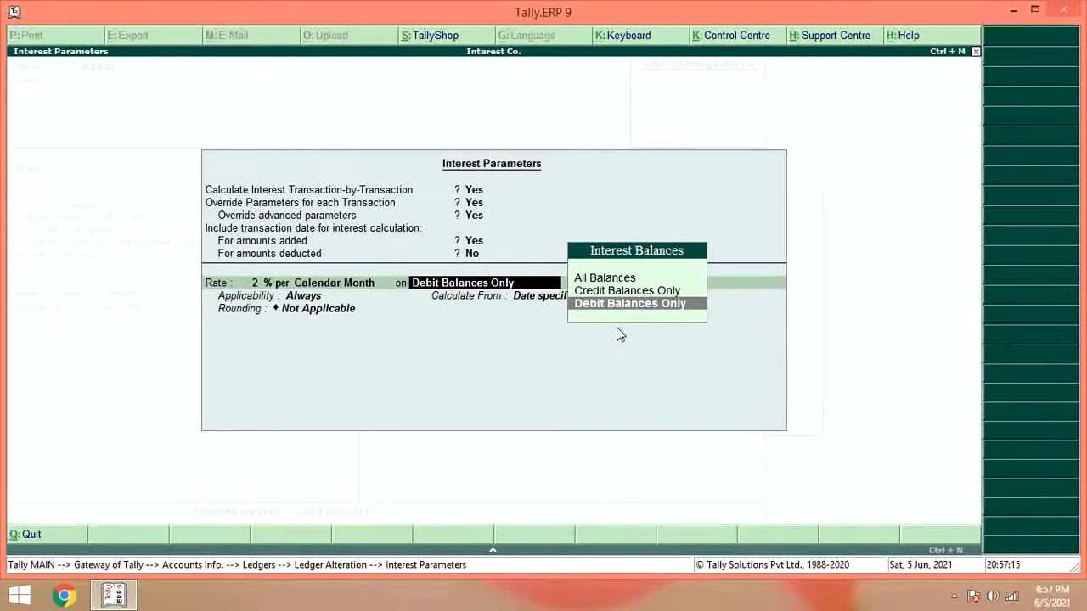
{"action": "key", "text": "Return"}
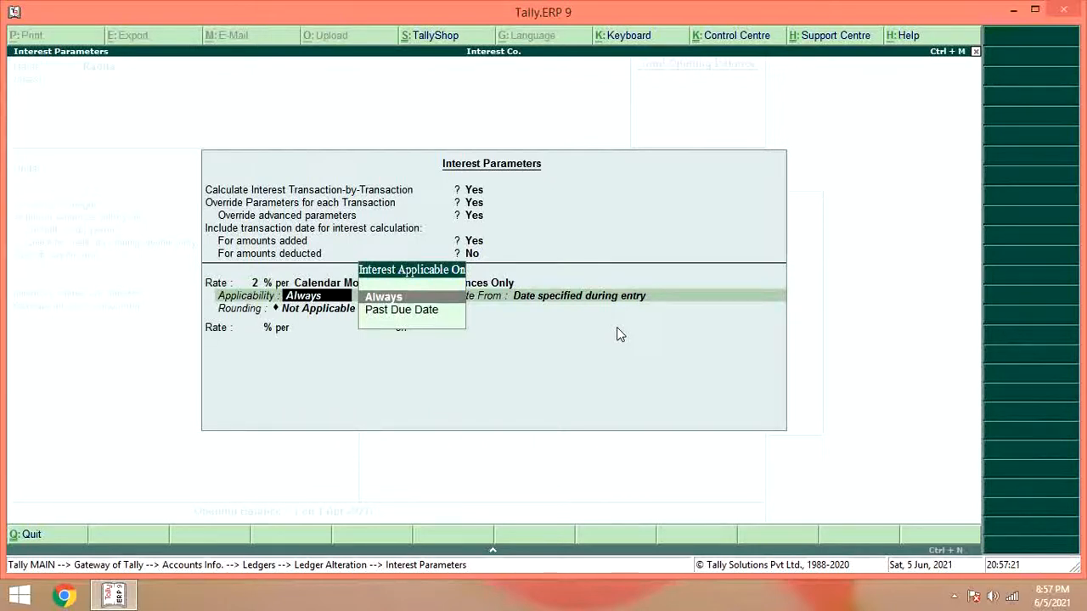
{"action": "key", "text": "Return"}
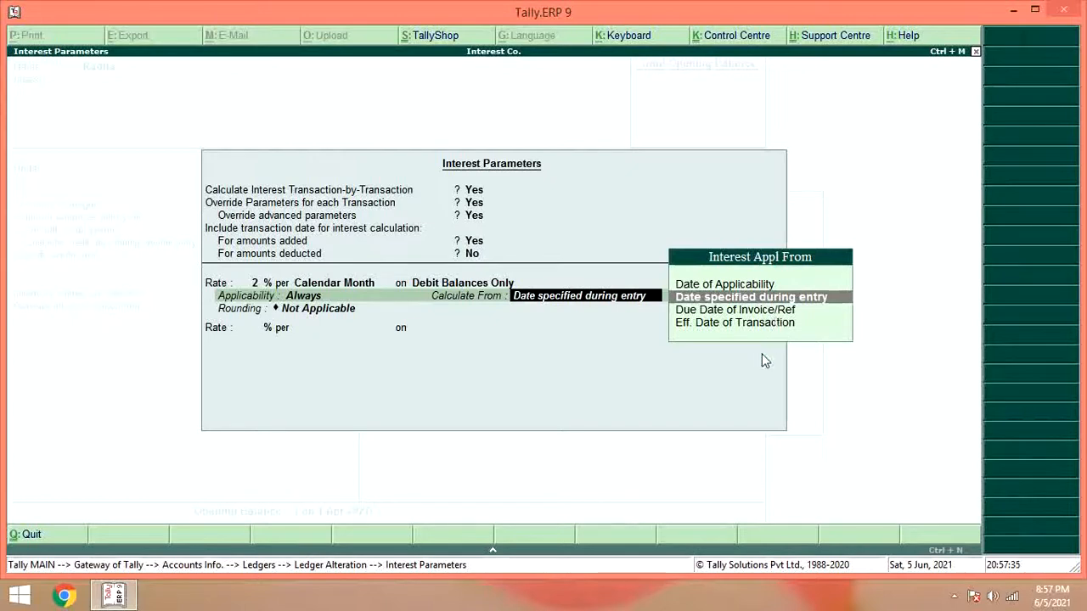
Examine the available starting-date options for calculating interest on the ledger
{"action": "left_click", "coordinate": [753, 288]}
{"action": "key", "text": "Down"}
{"action": "key", "text": "Down"}
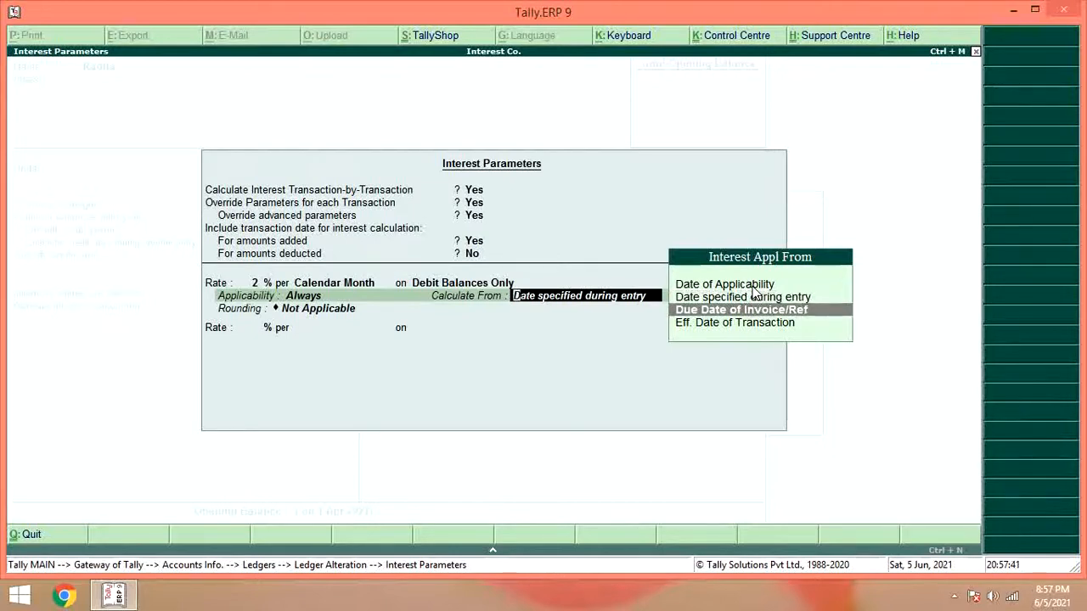
{"action": "key", "text": "Down"}
{"action": "key", "text": "Up"}
{"action": "key", "text": "Up"}
{"action": "key", "text": "Up"}
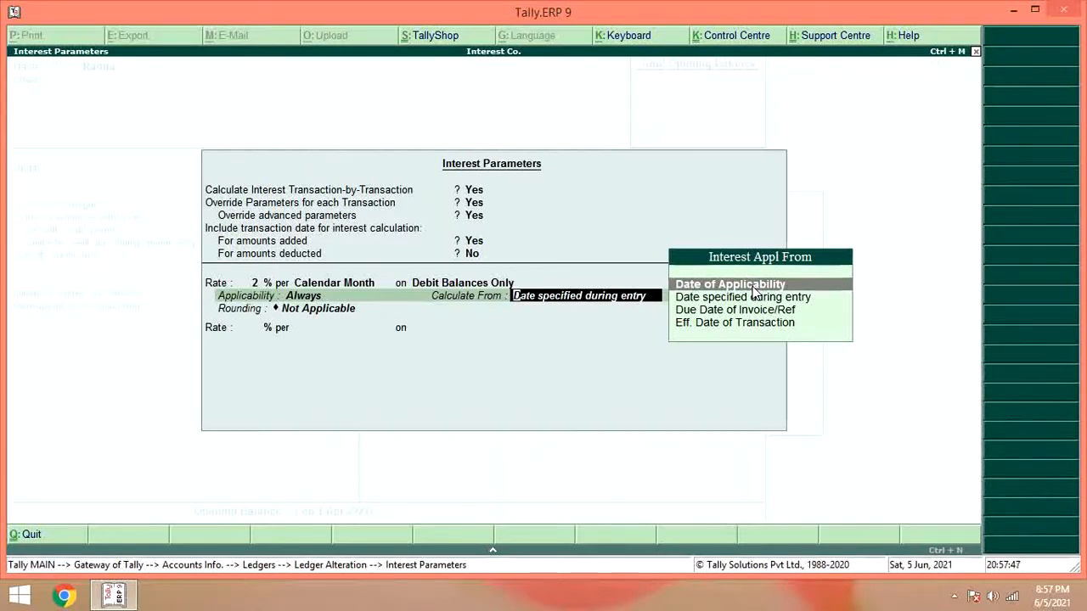
{"action": "key", "text": "Down"}
{"action": "key", "text": "Down"}
{"action": "key", "text": "Down"}
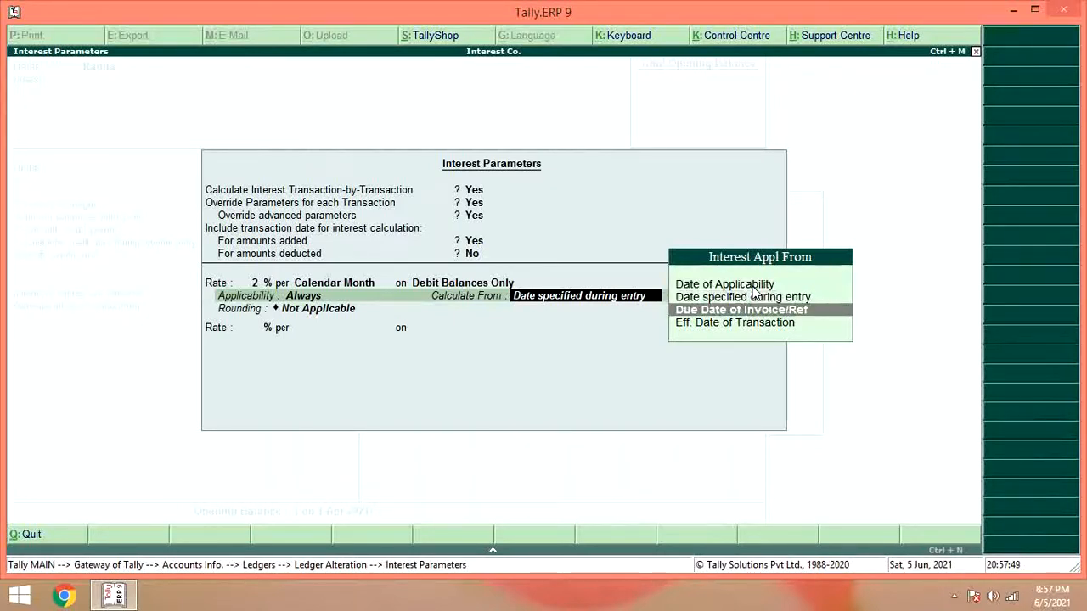
{"action": "key", "text": "Up"}
{"action": "key", "text": "Up"}
{"action": "key", "text": "Up"}
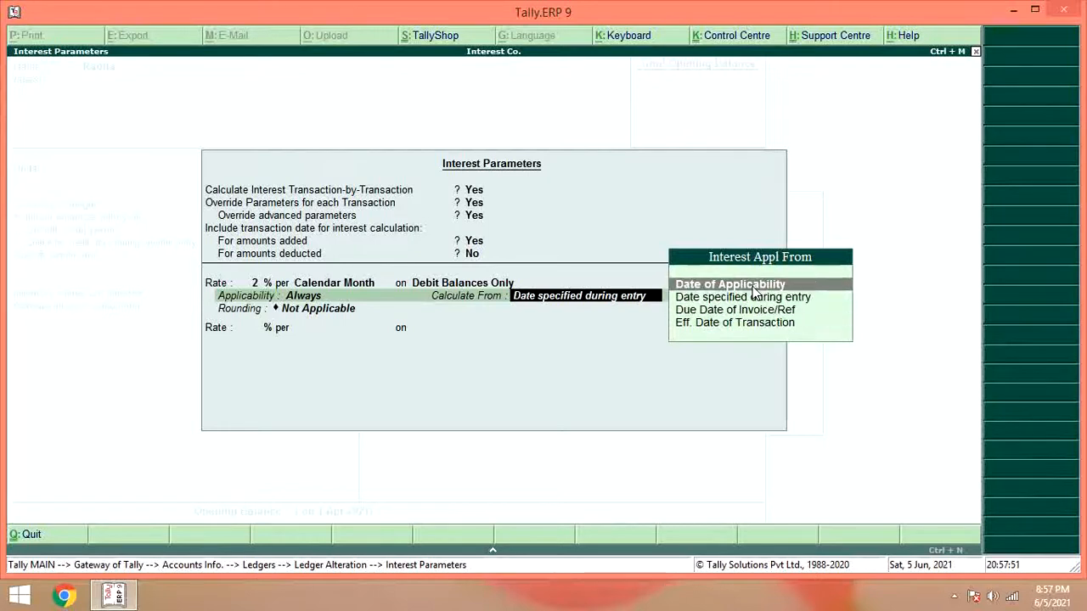
{"action": "key", "text": "Down"}
{"action": "key", "text": "Down"}
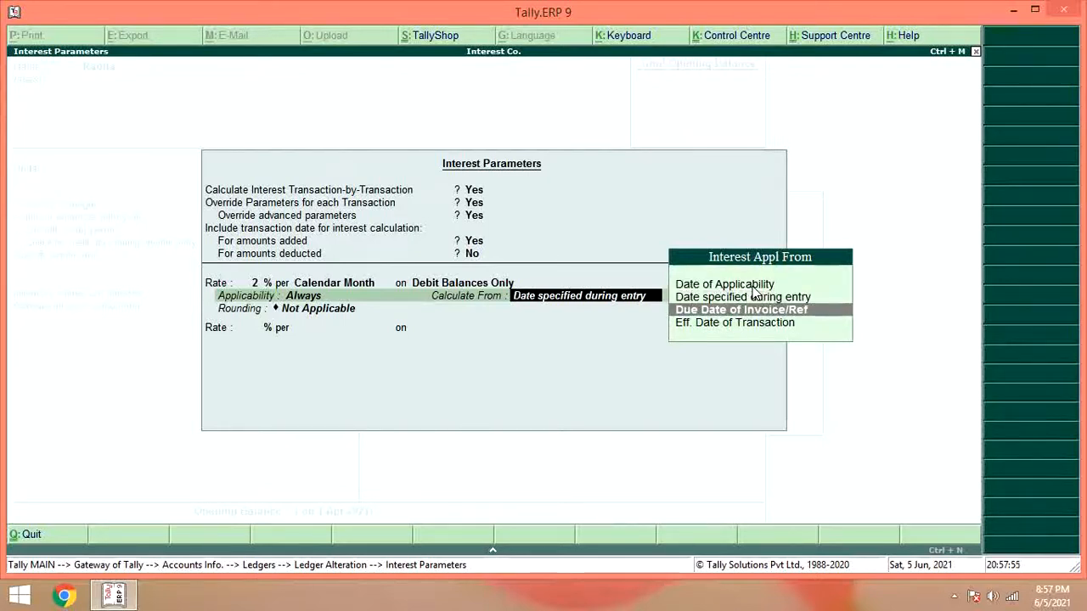
{"action": "key", "text": "Down"}
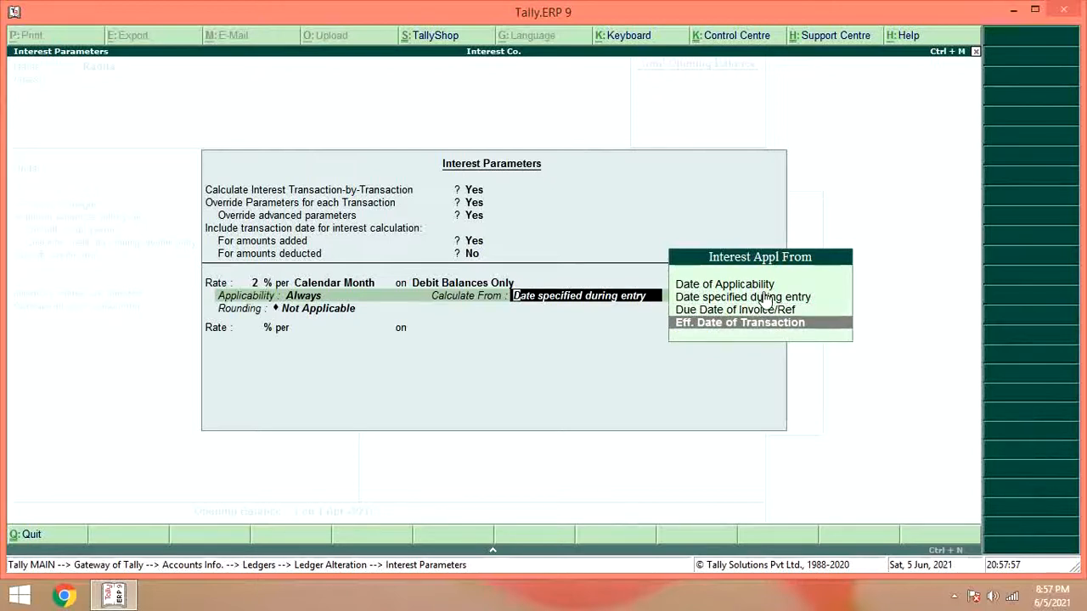
Calculate interest from the date specified during entry with rounding Not Applicable, and save the customer's ledger
{"action": "key", "text": "Up"}
{"action": "key", "text": "Up"}
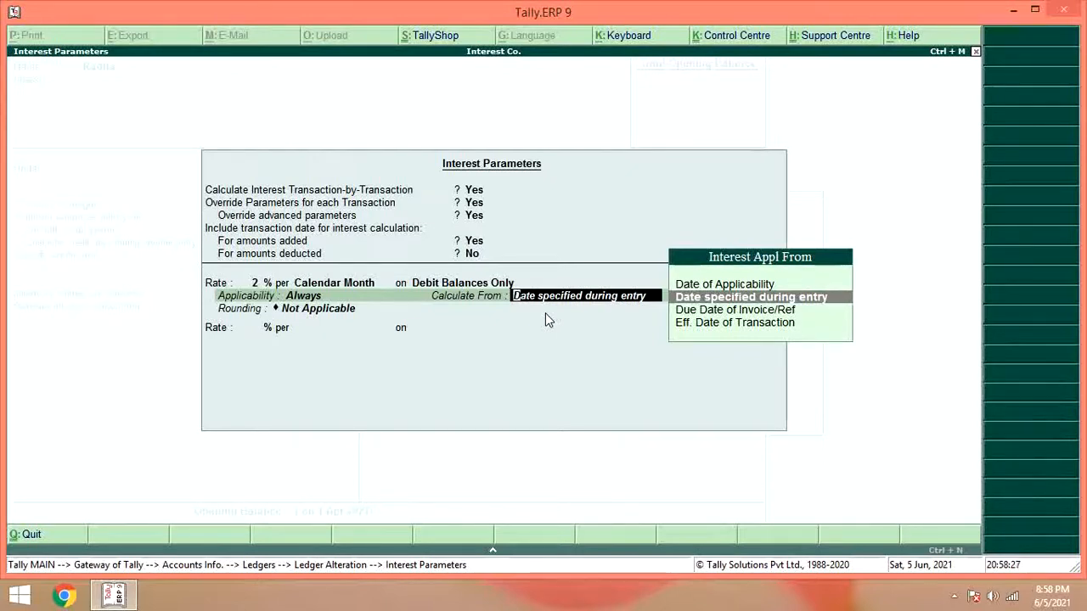
{"action": "key", "text": "Return"}
{"action": "key", "text": "Return"}
{"action": "key", "text": "Return"}
{"action": "key", "text": "Return"}
{"action": "key", "text": "Return"}
{"action": "key", "text": "Return"}
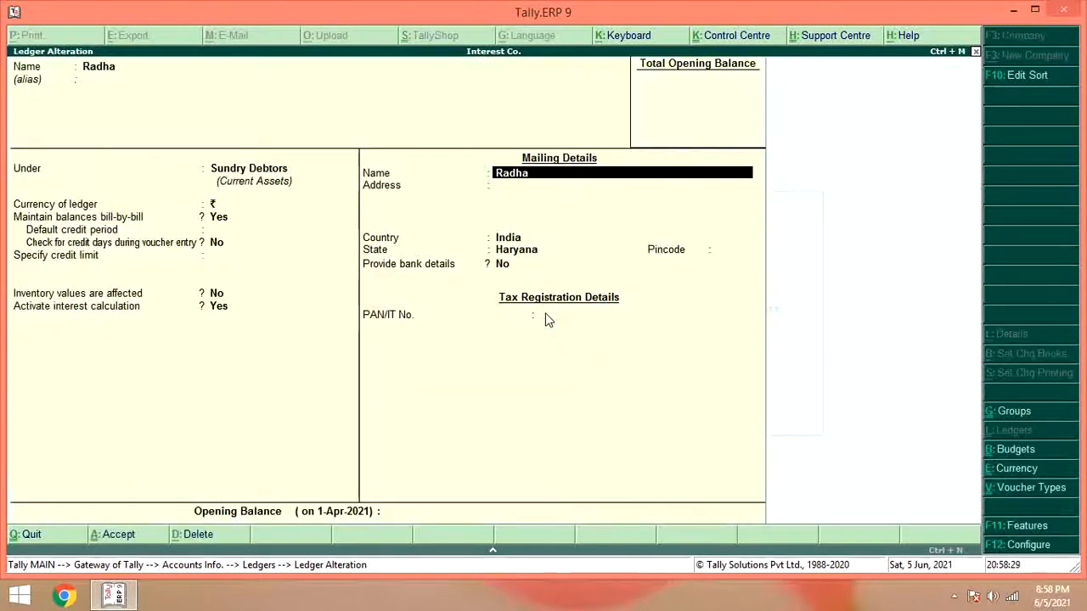
{"action": "key", "text": "Return"}
{"action": "key", "text": "Return"}
{"action": "key", "text": "Return"}
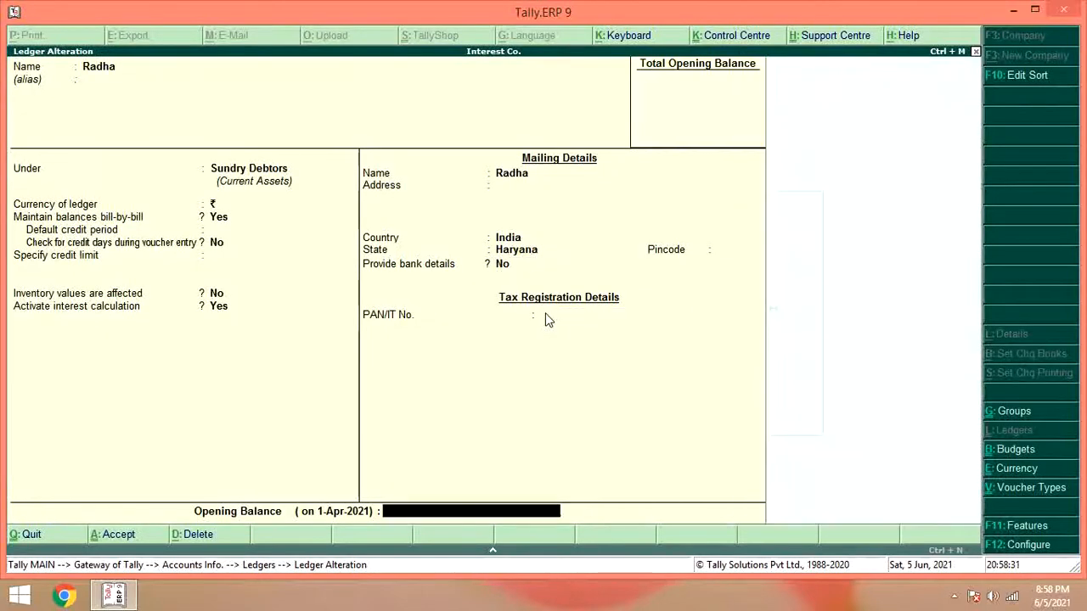
{"action": "key", "text": "Return"}
{"action": "key", "text": "Return"}
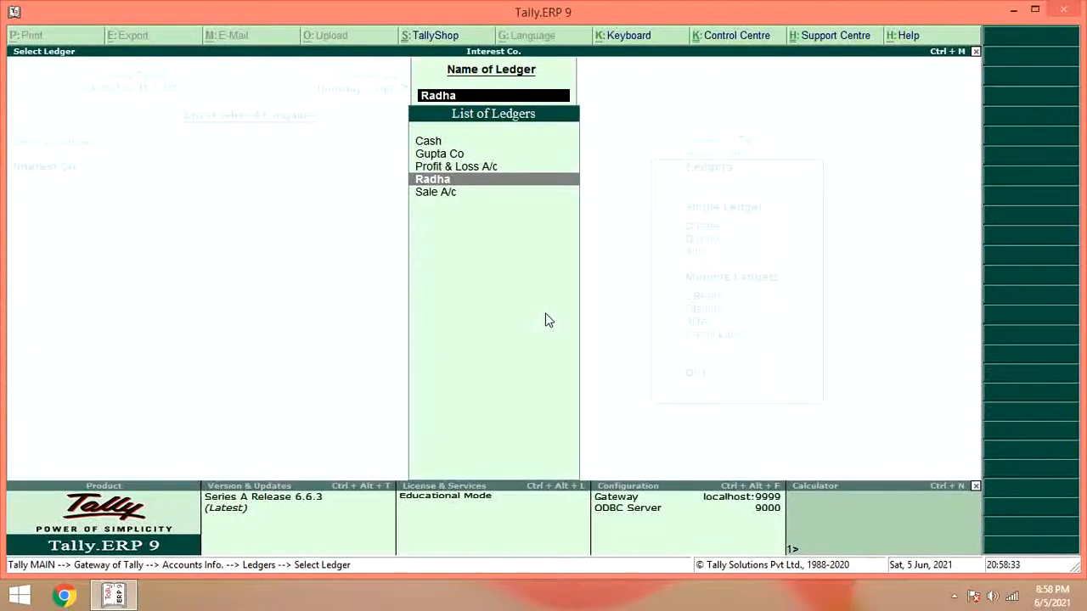
Leave ledger alteration and open accounting voucher creation
{"action": "key", "text": "Escape"}
{"action": "key", "text": "Escape"}
{"action": "key", "text": "Escape"}
{"action": "key", "text": "Escape"}
{"action": "key", "text": "Escape"}
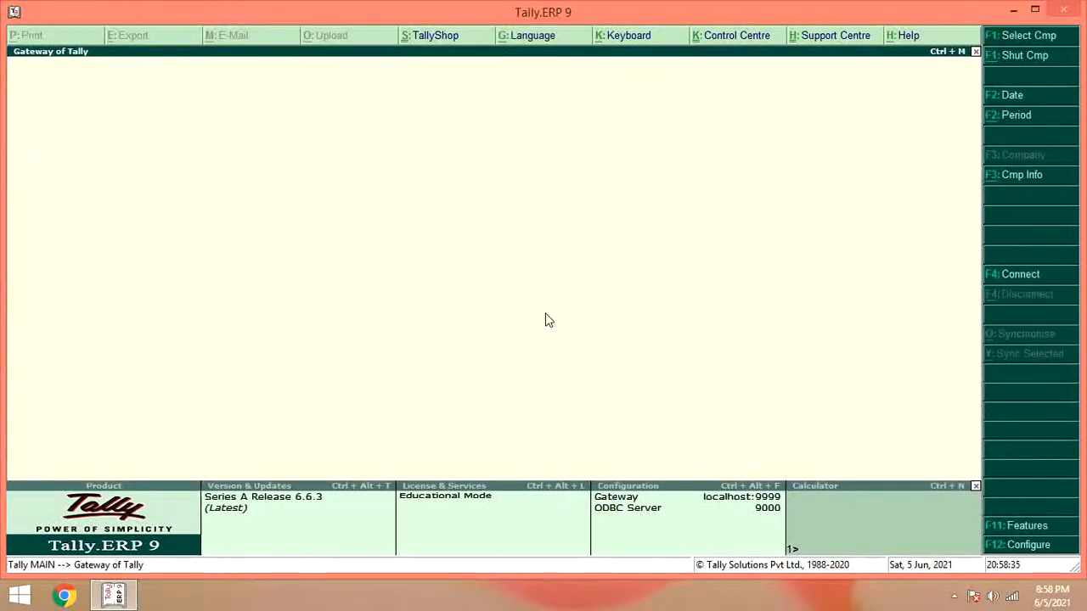
{"action": "key", "text": "v"}
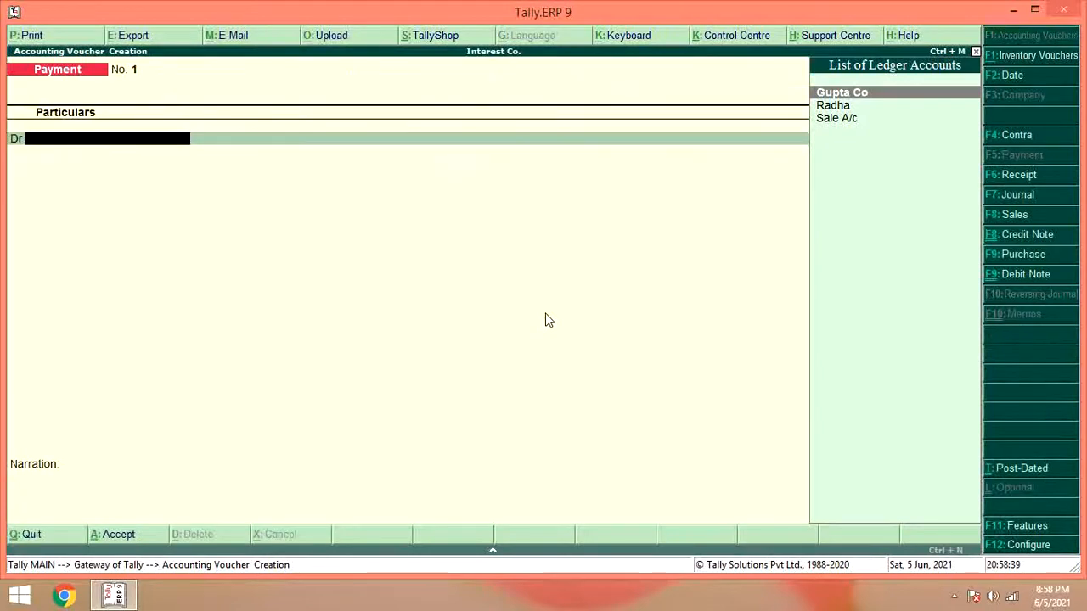
Start a sales voucher dated 1-Apr-2021 in voucher mode instead of invoice mode, leaving the reference number blank
{"action": "key", "text": "F8"}
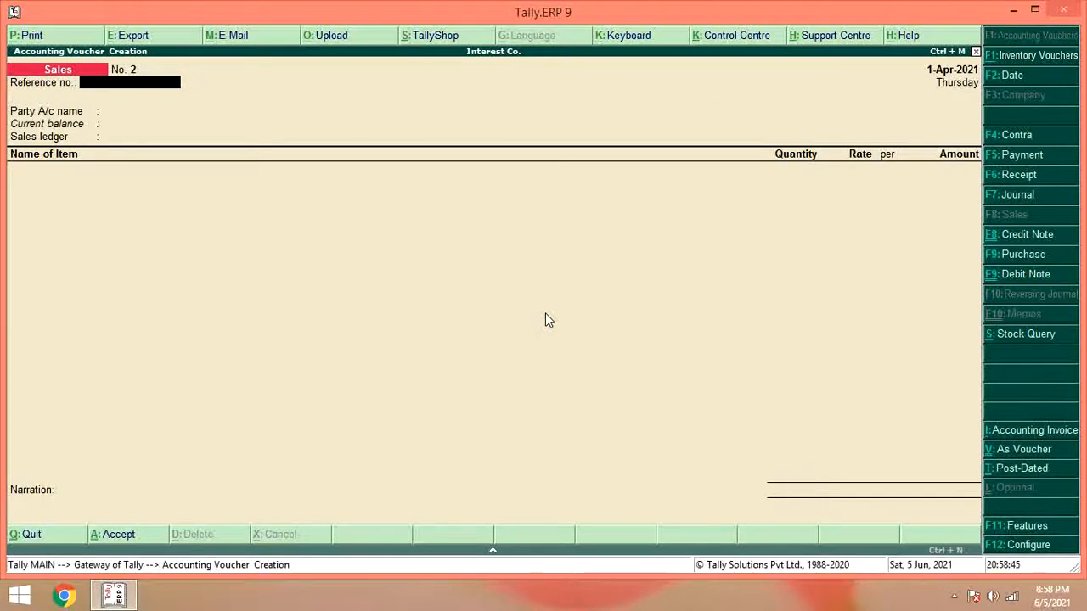
{"action": "key", "text": "ctrl+v"}
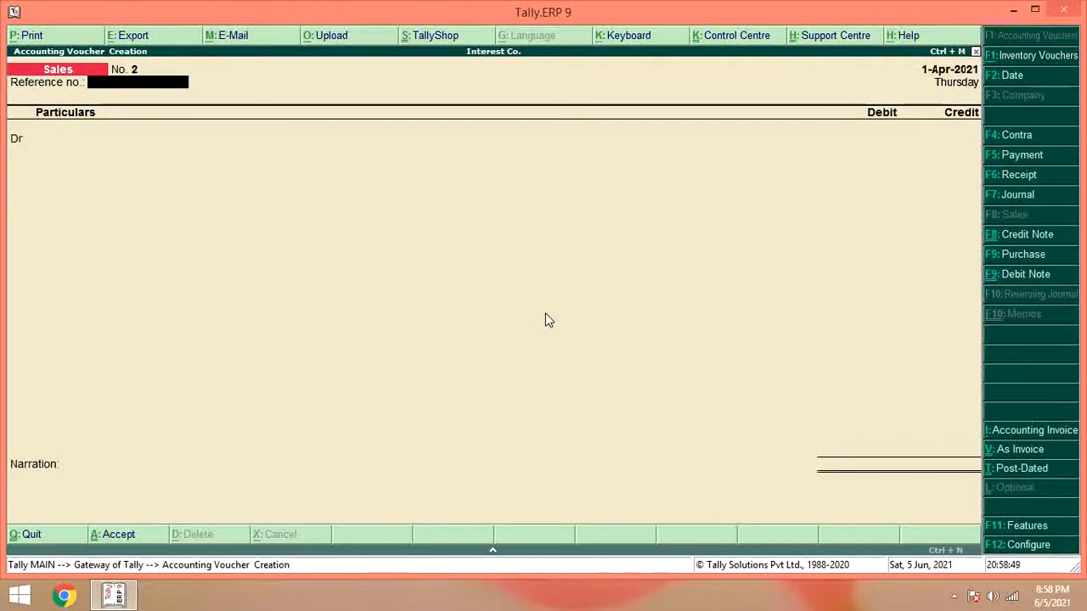
{"action": "key", "text": "Return"}
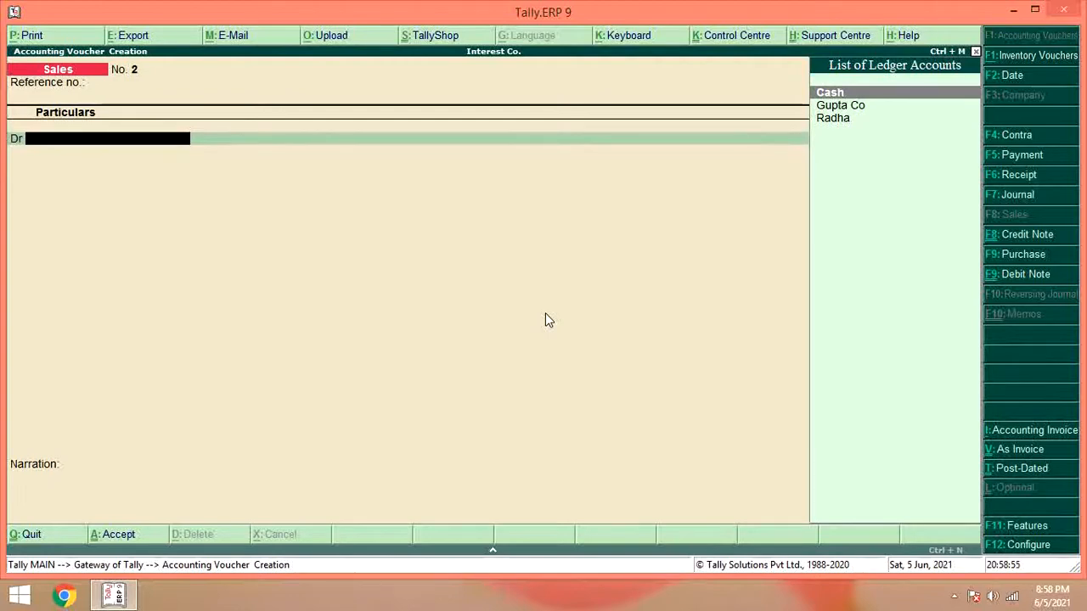
Debit the customer's ledger, the one set up for interest, with 50,000 in the sales voucher
{"action": "key", "text": "Down"}
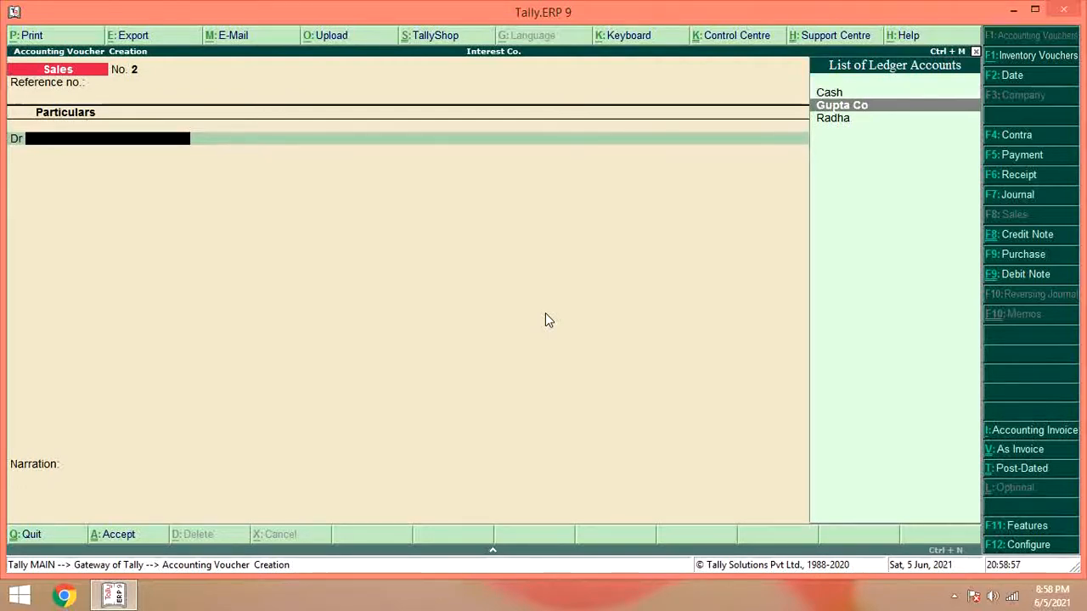
{"action": "key", "text": "Down"}
{"action": "key", "text": "Return"}
{"action": "key", "text": "Return"}
{"action": "key", "text": "Return"}
{"action": "key", "text": "Return"}
{"action": "key", "text": "Return"}
{"action": "key", "text": "Return"}
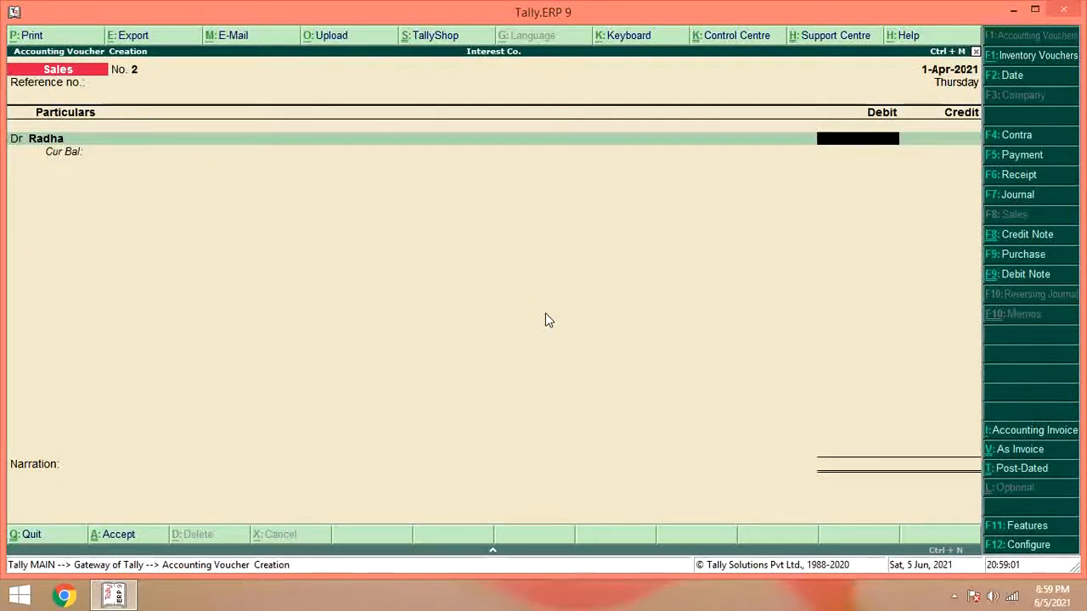
{"action": "type", "text": "50000"}
{"action": "key", "text": "Return"}
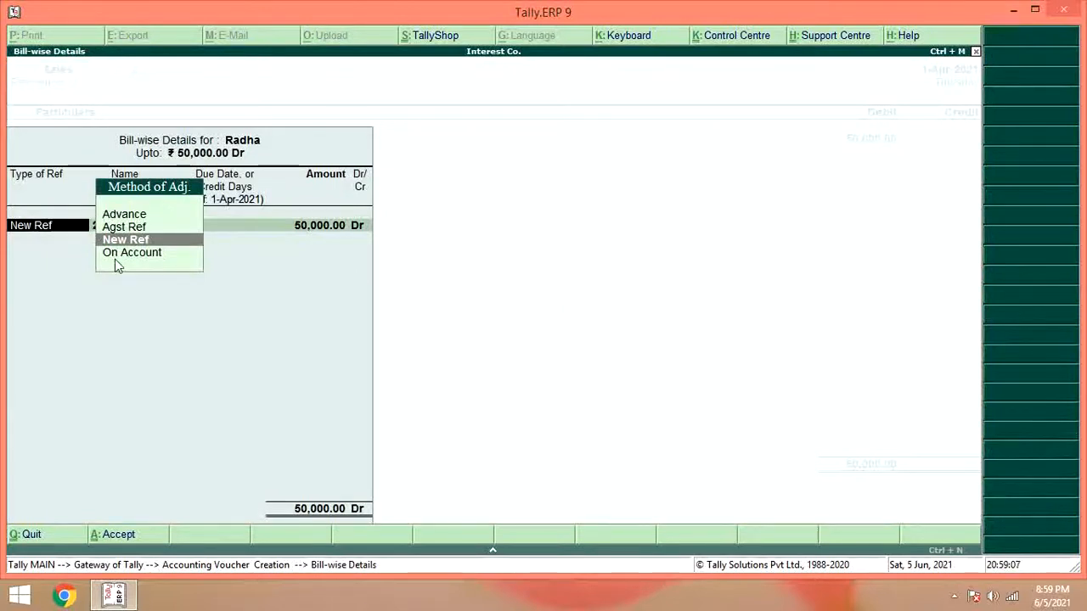
Record the 50,000 Dr bill as New Ref named 2, leaving the due date or credit days blank
{"action": "key", "text": "Return"}
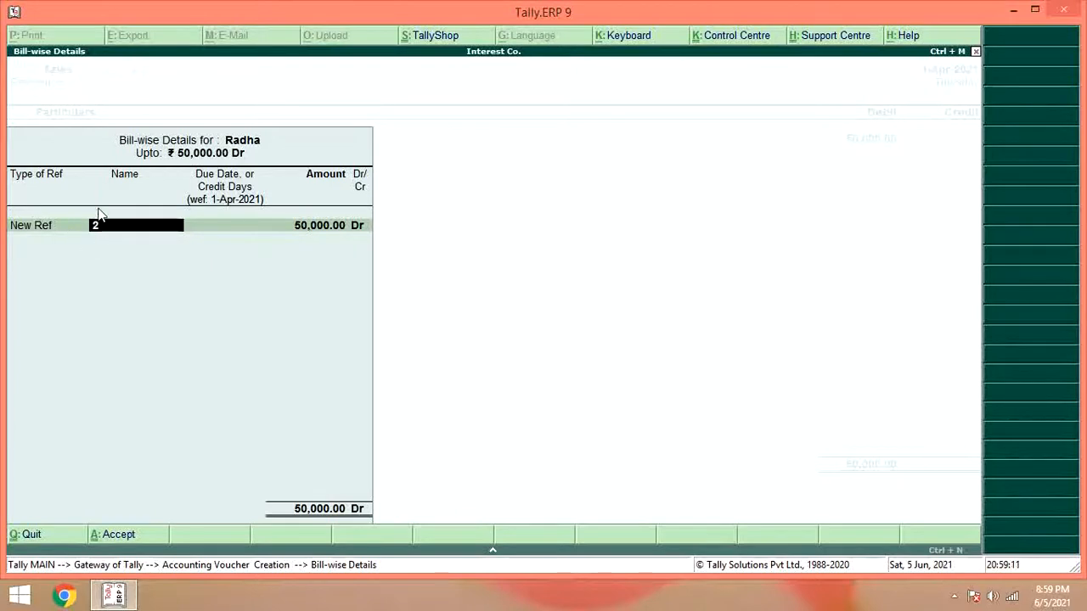
{"action": "key", "text": "Return"}
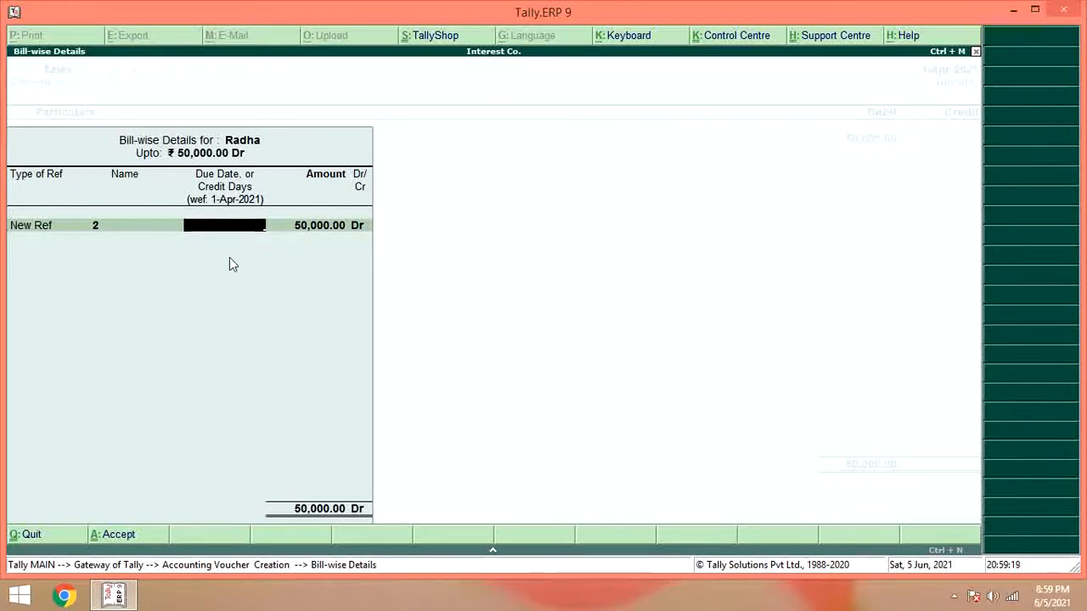
{"action": "key", "text": "Return"}
{"action": "key", "text": "Return"}
{"action": "key", "text": "Return"}
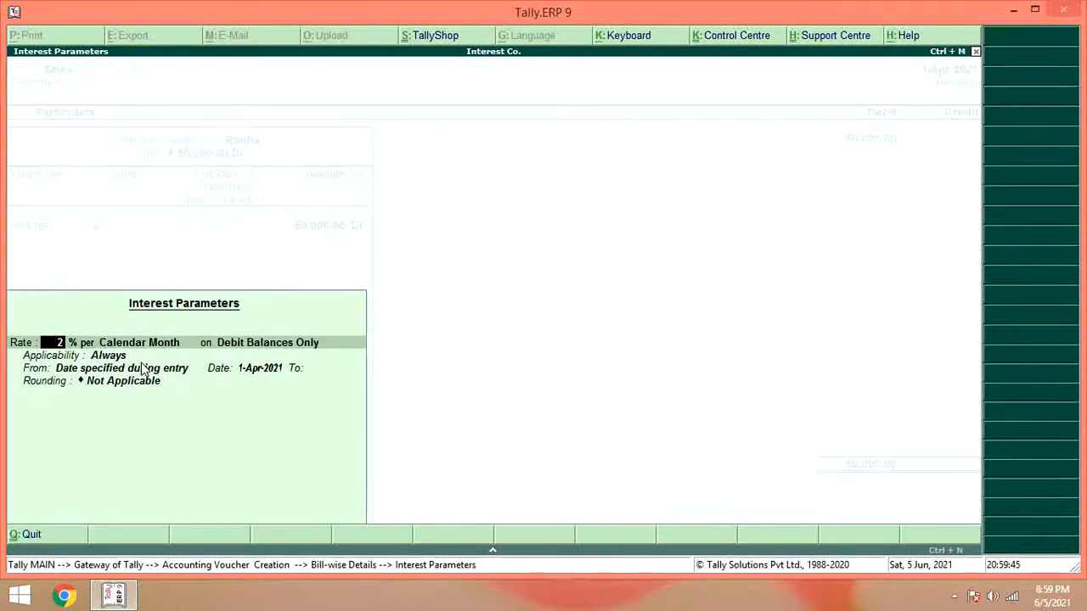
Keep the bill's first interest rate at 2% per Calendar Month on Debit Balances Only, applicable Always from Date specified during entry
{"action": "key", "text": "Return"}
{"action": "key", "text": "Return"}
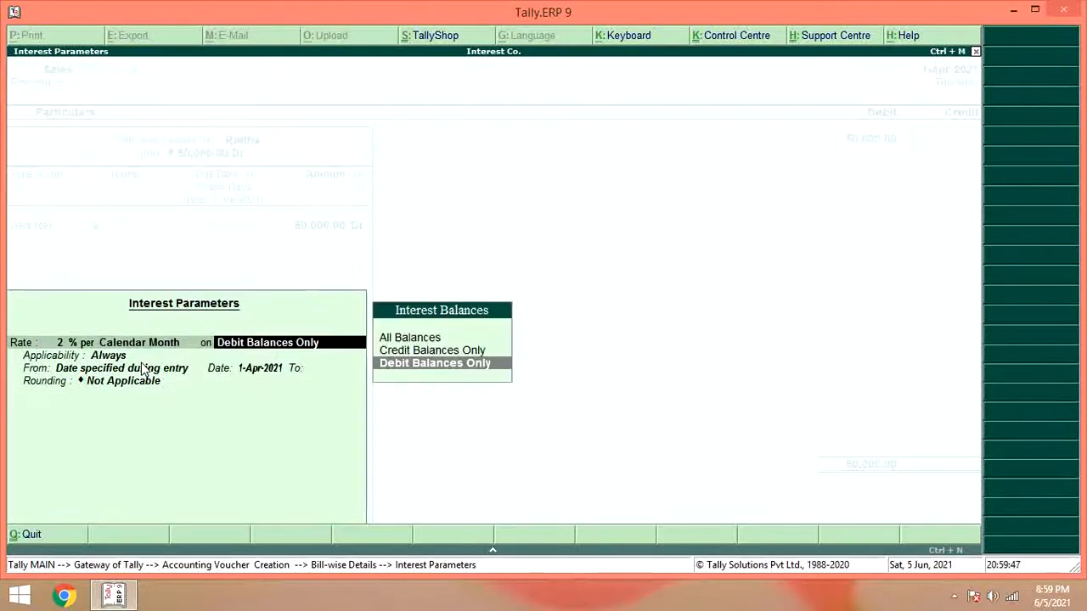
{"action": "key", "text": "Return"}
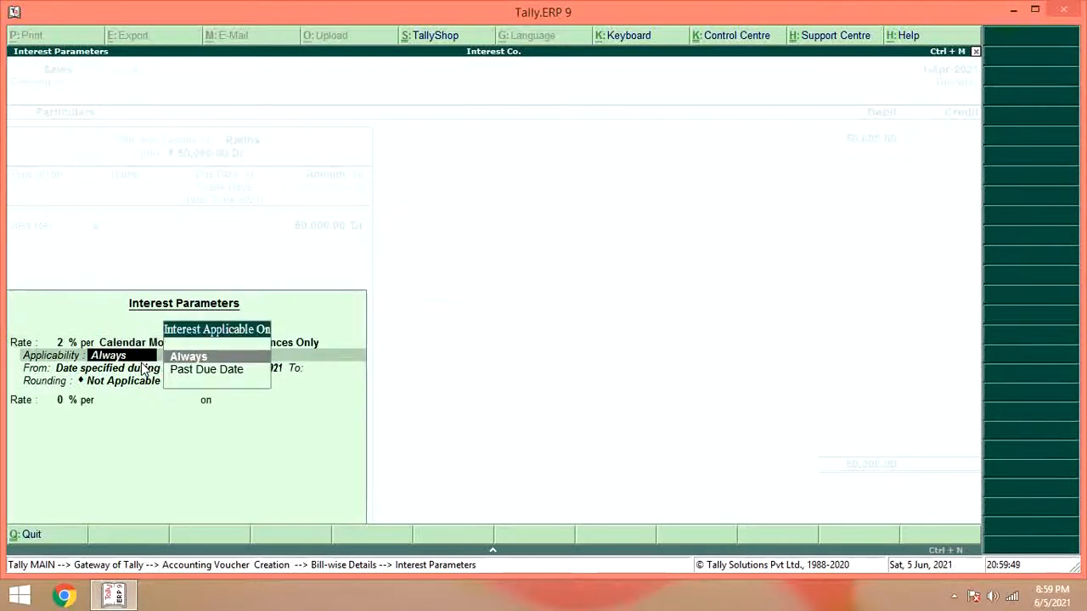
{"action": "key", "text": "Return"}
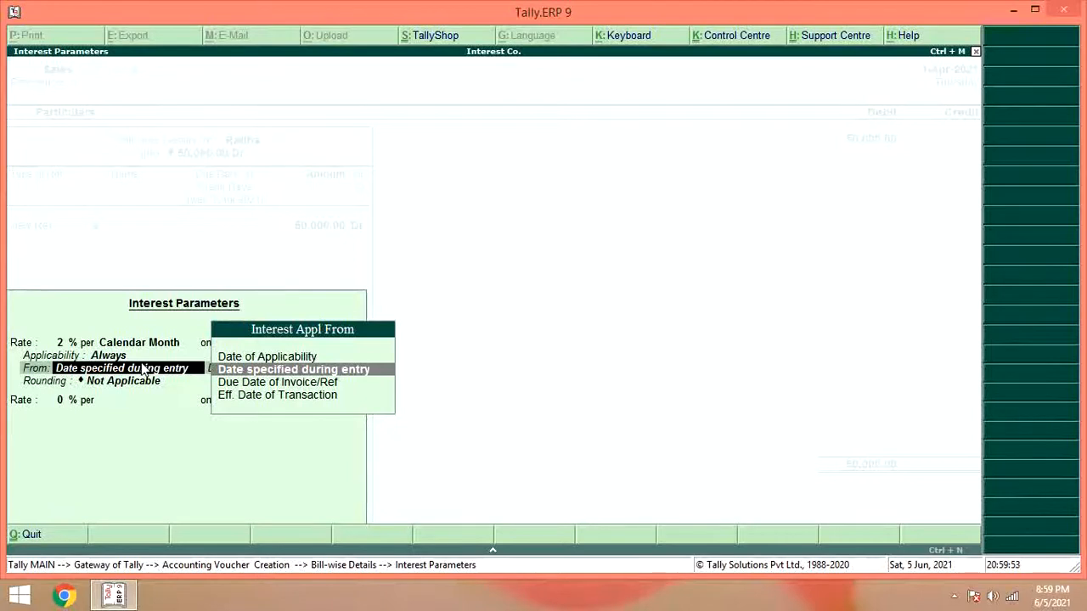
{"action": "key", "text": "Return"}
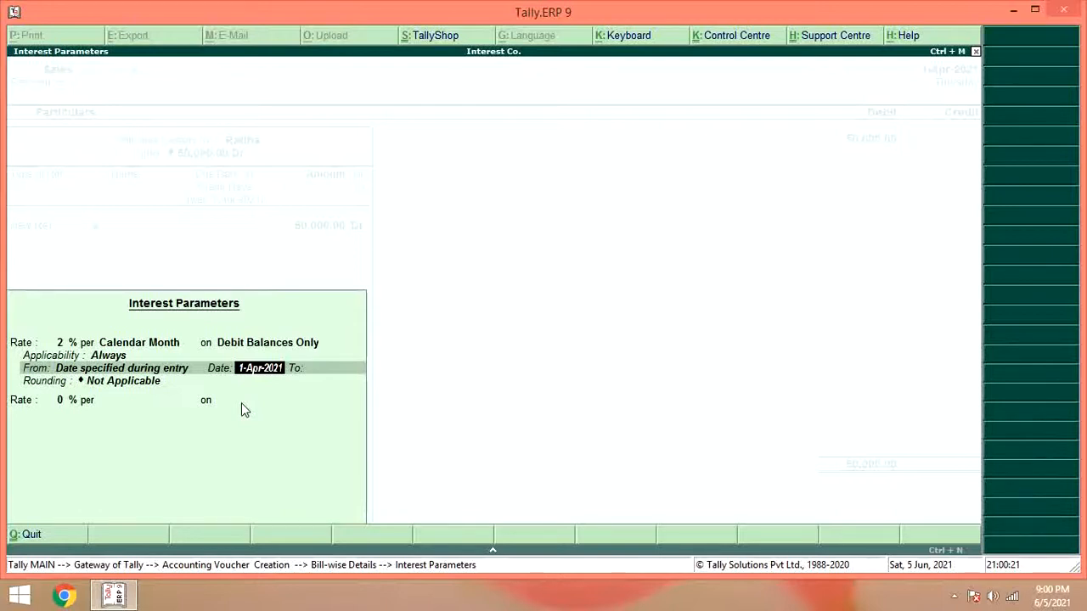
Set the 2% interest period from 1-May-2021 to 1-Jul-2021, with rounding Not Applicable
{"action": "key", "text": "BackSpace"}
{"action": "type", "text": "2-"}
{"action": "key", "text": "BackSpace"}
{"action": "key", "text": "BackSpace"}
{"action": "type", "text": "1-5"}
{"action": "type", "text": "-2021"}
{"action": "key", "text": "Return"}
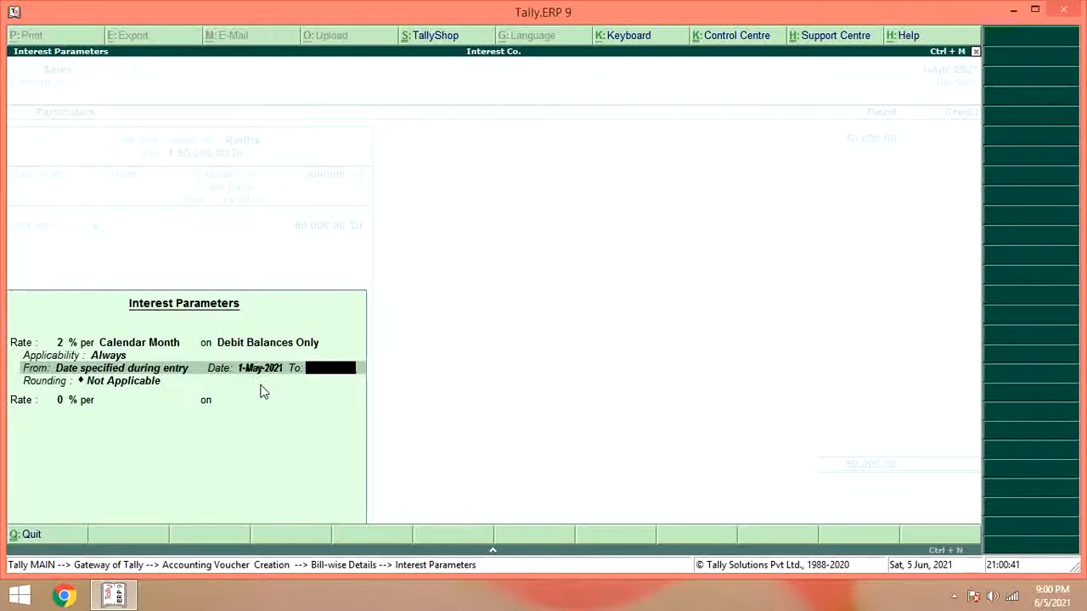
{"action": "type", "text": "1-7-2021"}
{"action": "key", "text": "Return"}
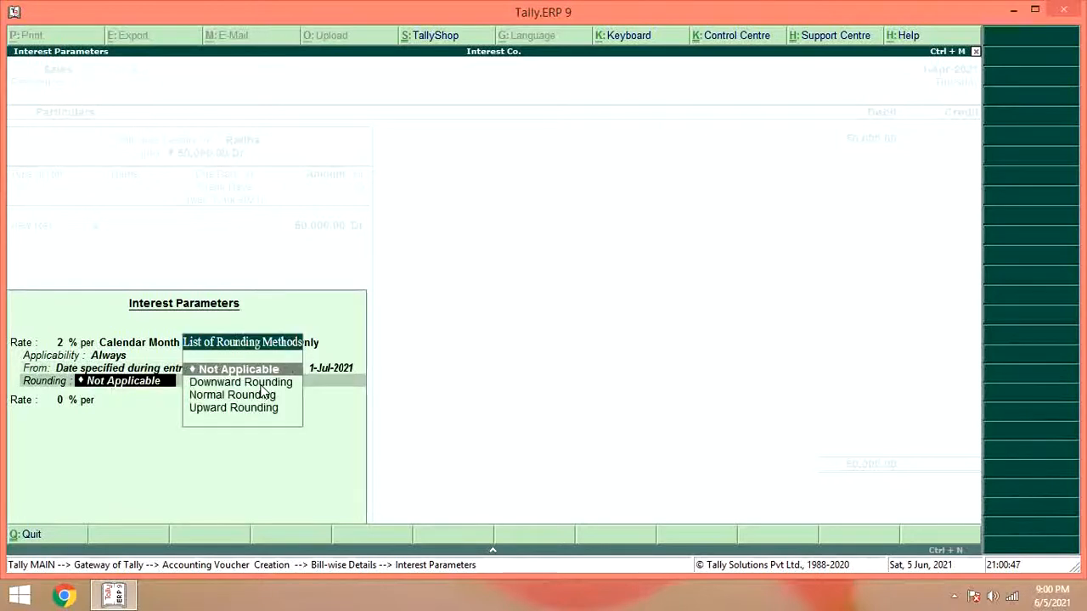
{"action": "key", "text": "Return"}
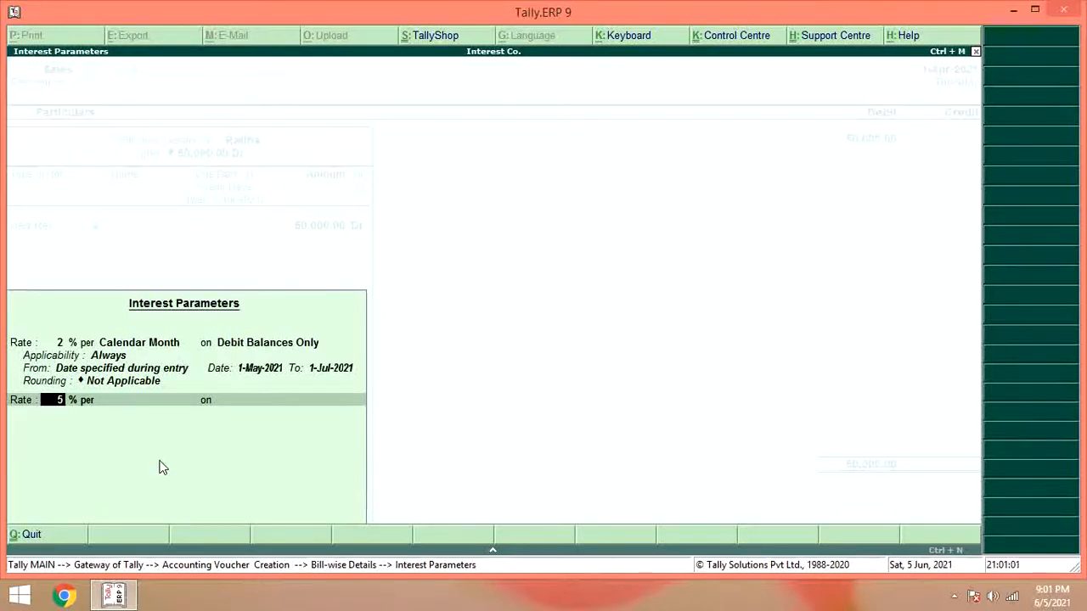
Add a second interest rate of 5% per Calendar Month on Debit Balances Only
{"action": "key", "text": "Return"}
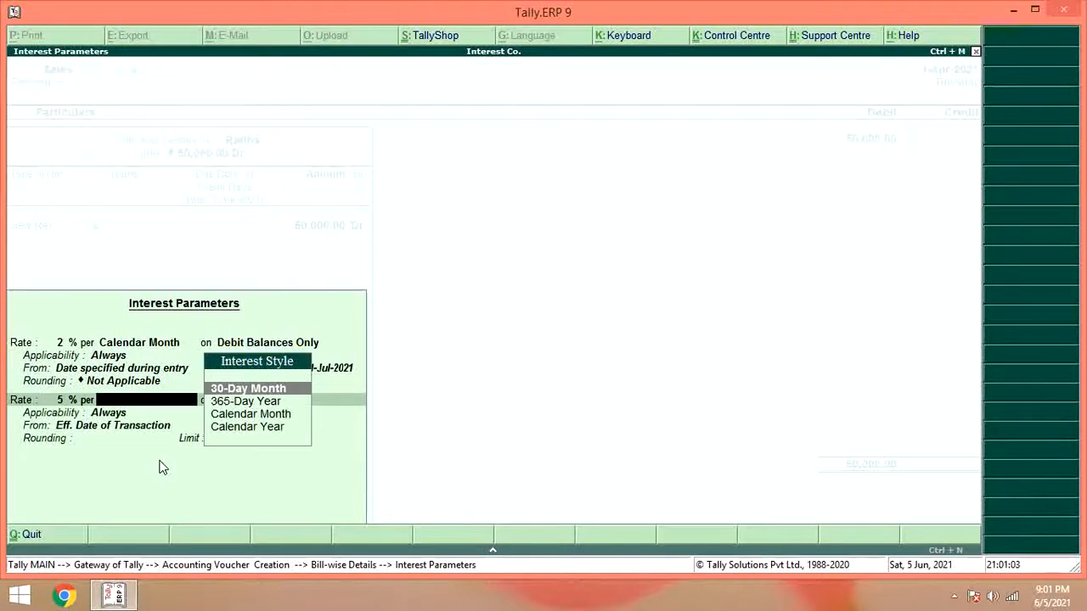
{"action": "key", "text": "Down"}
{"action": "key", "text": "Down"}
{"action": "key", "text": "Return"}
{"action": "key", "text": "Down"}
{"action": "key", "text": "Down"}
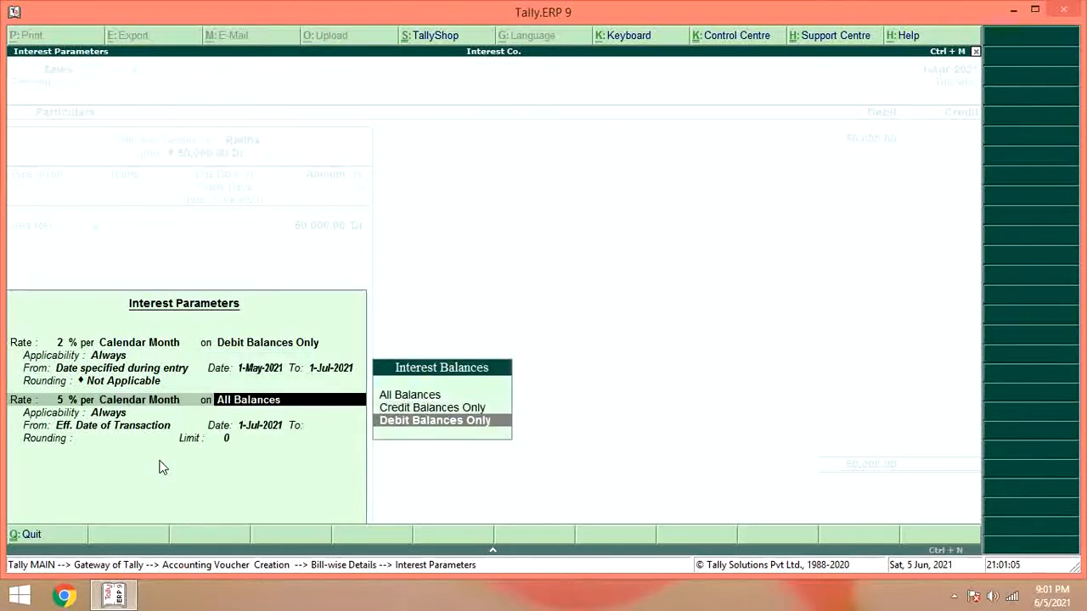
{"action": "key", "text": "Return"}
Make the 5% rate applicable Always, from Date specified during entry 1-Jul-2021 with no end date and rounding Not Applicable
{"action": "key", "text": "Down"}
{"action": "key", "text": "Up"}
{"action": "key", "text": "Return"}
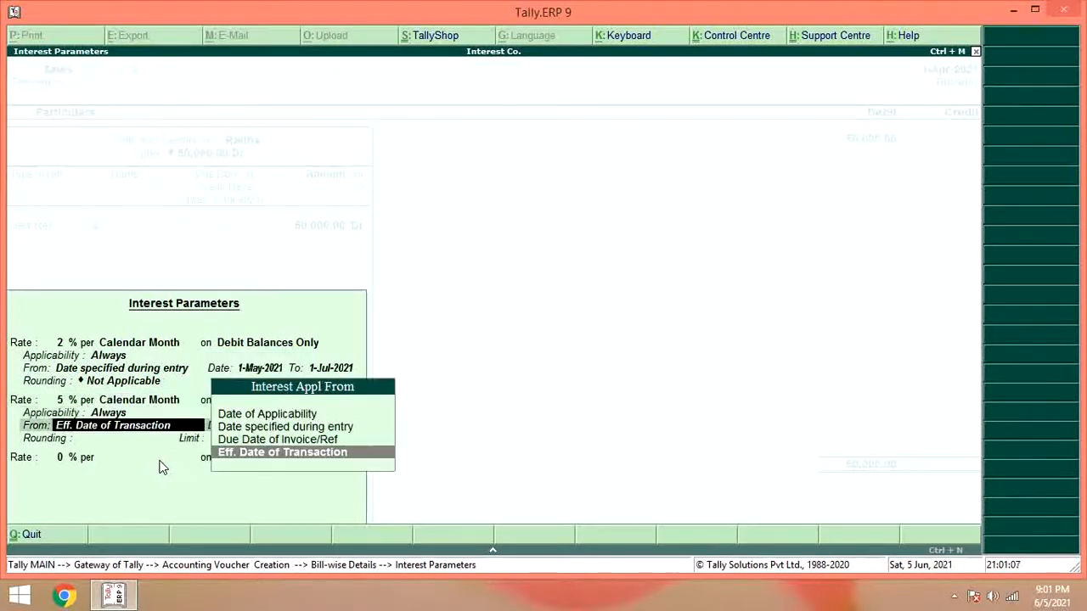
{"action": "key", "text": "Up"}
{"action": "key", "text": "Up"}
{"action": "key", "text": "Return"}
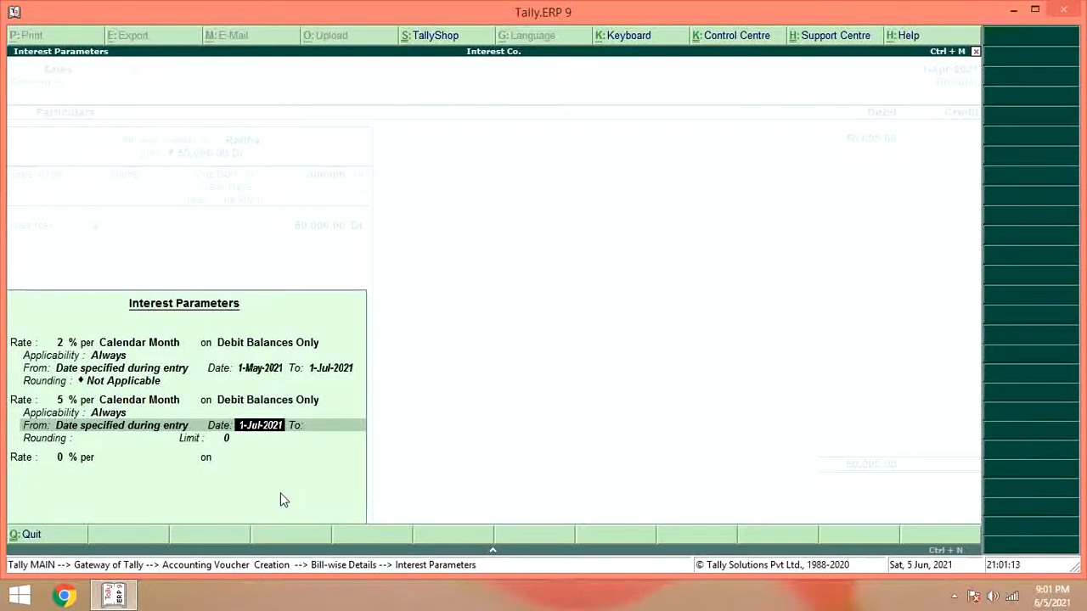
{"action": "key", "text": "Return"}
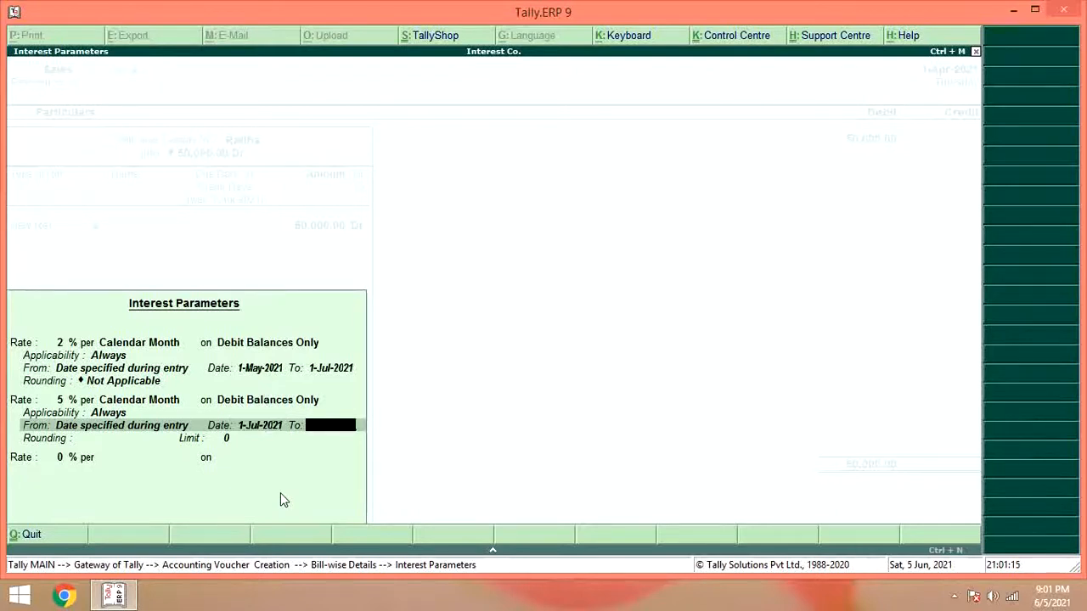
{"action": "type", "text": "31"}
{"action": "key", "text": "BackSpace"}
{"action": "key", "text": "BackSpace"}
{"action": "key", "text": "Return"}
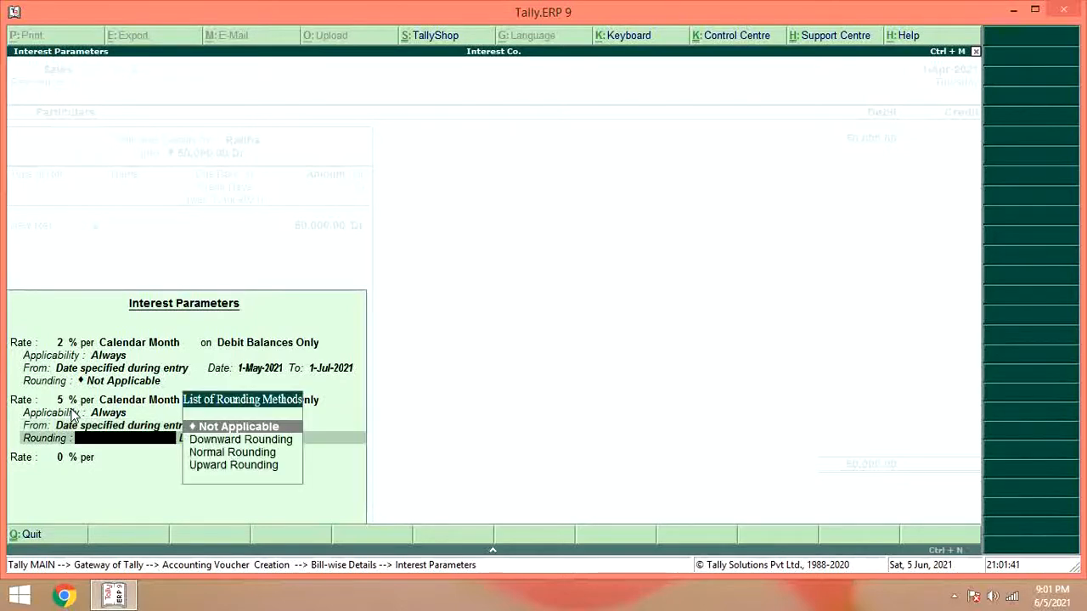
{"action": "key", "text": "Return"}
Credit Sale A/c with 50,000 without inventory allocations or narration, and save the sales voucher
{"action": "key", "text": "Return"}
{"action": "key", "text": "Return"}
{"action": "key", "text": "Return"}
{"action": "key", "text": "Return"}
{"action": "key", "text": "Return"}
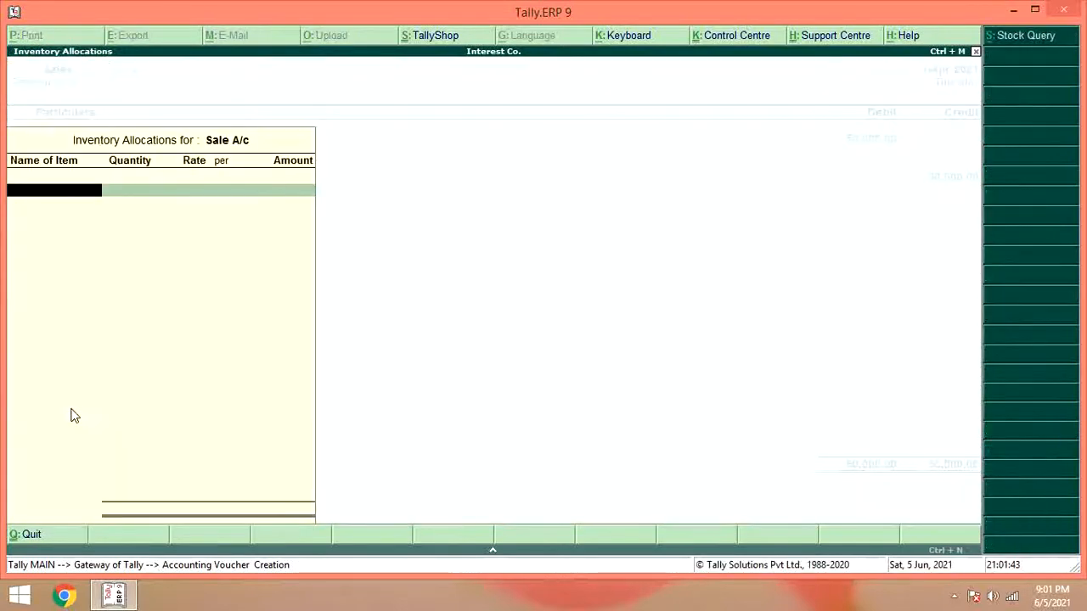
{"action": "key", "text": "Return"}
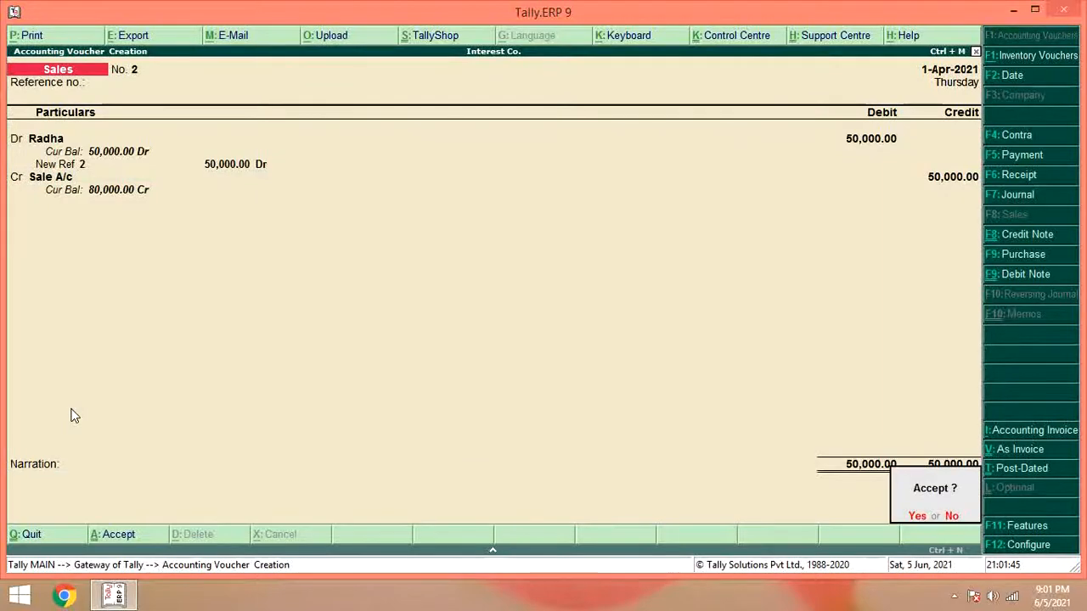
{"action": "key", "text": "Return"}
Leave voucher creation and go to the list of display reports
{"action": "key", "text": "Escape"}
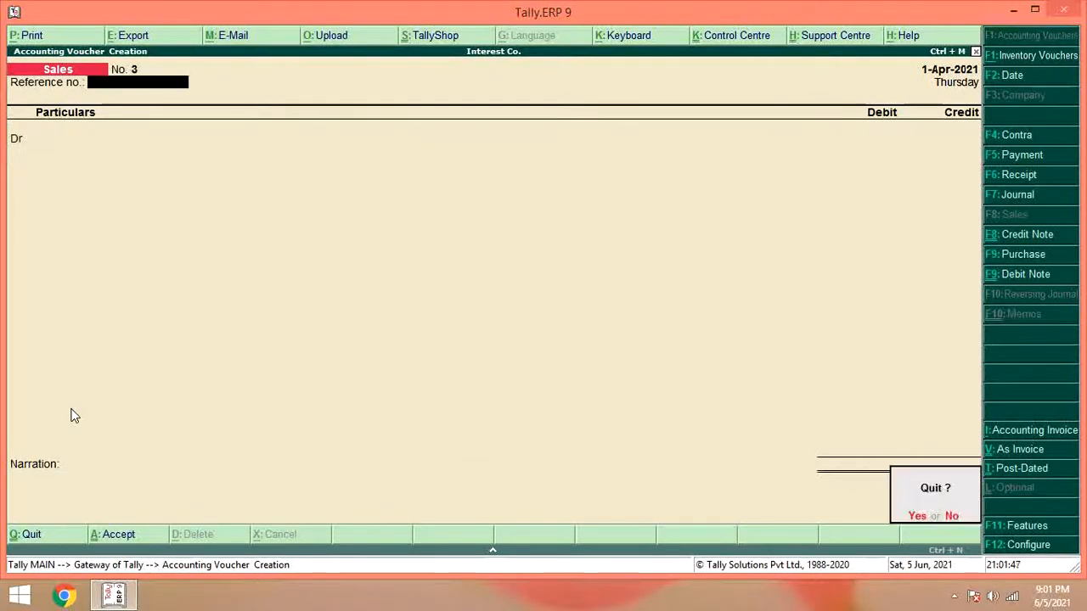
{"action": "key", "text": "Return"}
{"action": "key", "text": "Escape"}
{"action": "key", "text": "Escape"}
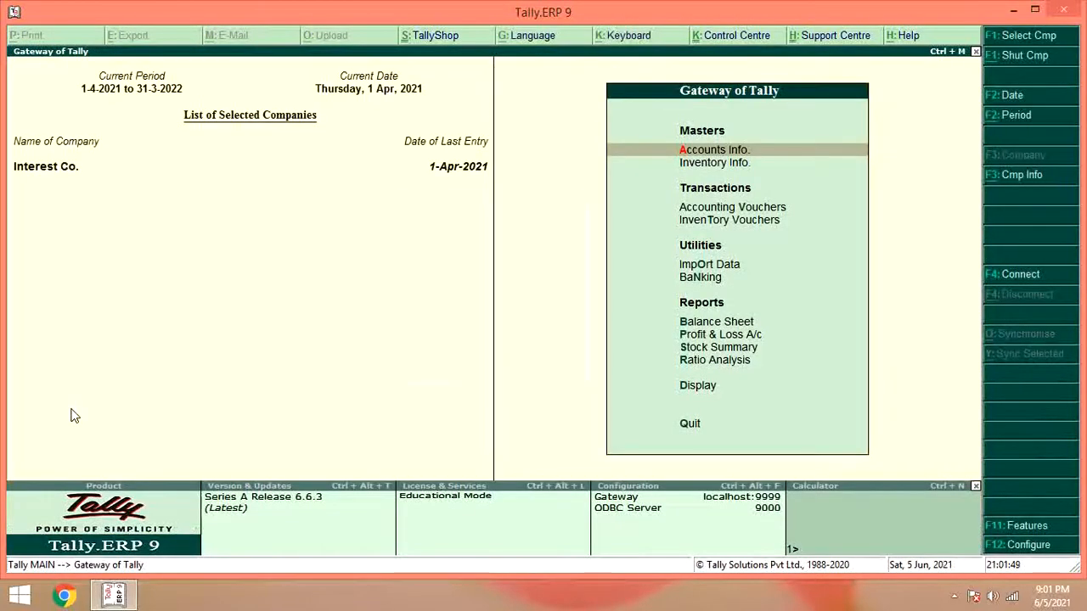
{"action": "key", "text": "Down"}
{"action": "key", "text": "Down"}
{"action": "key", "text": "Down"}
{"action": "key", "text": "Down"}
{"action": "key", "text": "Down"}
{"action": "key", "text": "Down"}
{"action": "key", "text": "Down"}
{"action": "key", "text": "Down"}
{"action": "key", "text": "Down"}
{"action": "key", "text": "Down"}
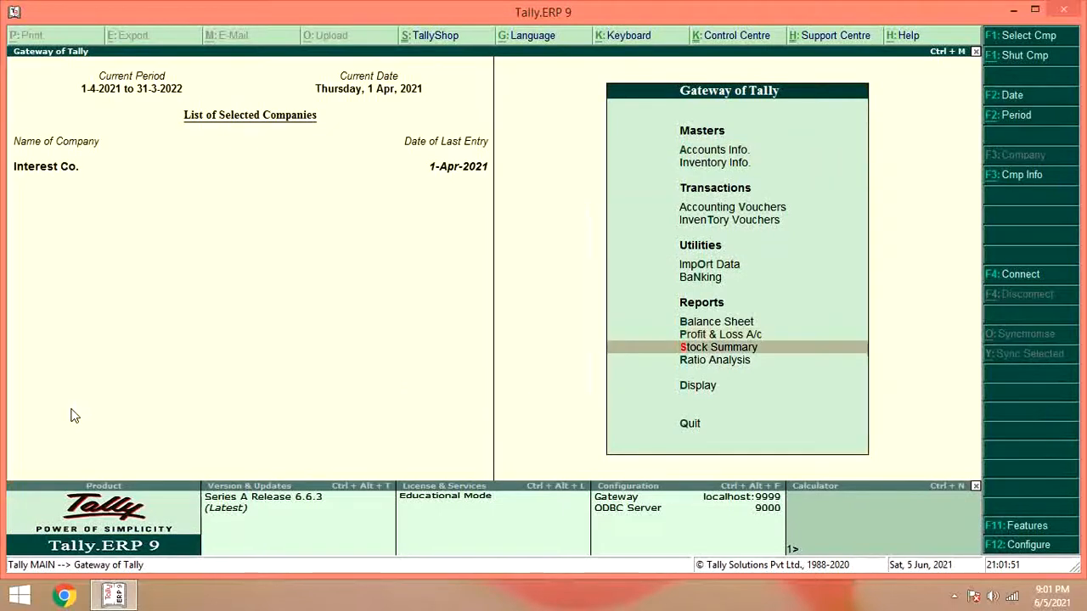
{"action": "key", "text": "Return"}
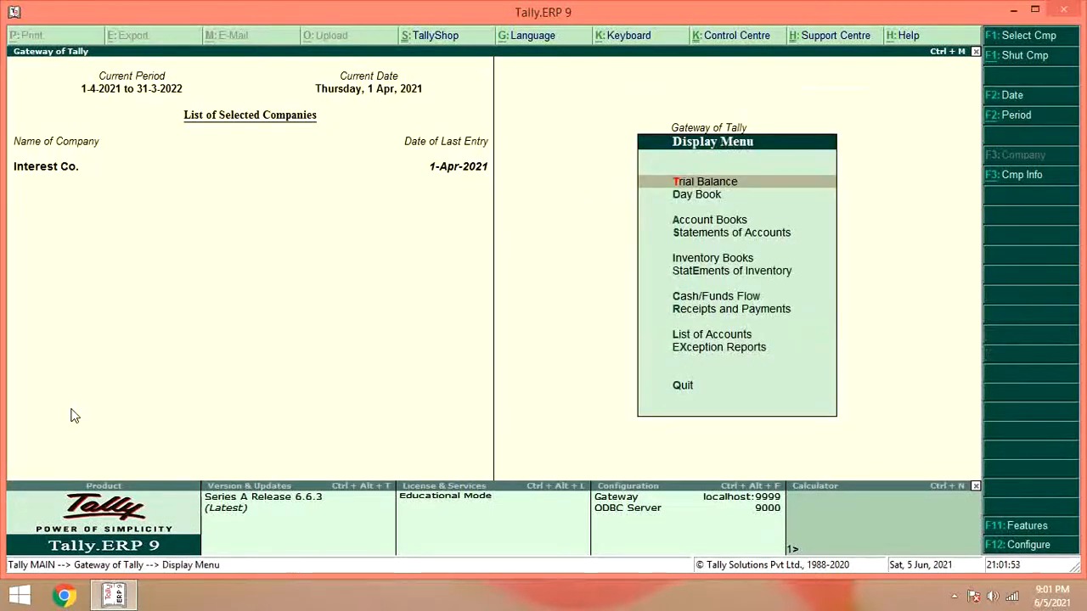
Open the ledger-wise interest calculation report for the customer's ledger
{"action": "key", "text": "Down"}
{"action": "key", "text": "Down"}
{"action": "key", "text": "Down"}
{"action": "key", "text": "Return"}
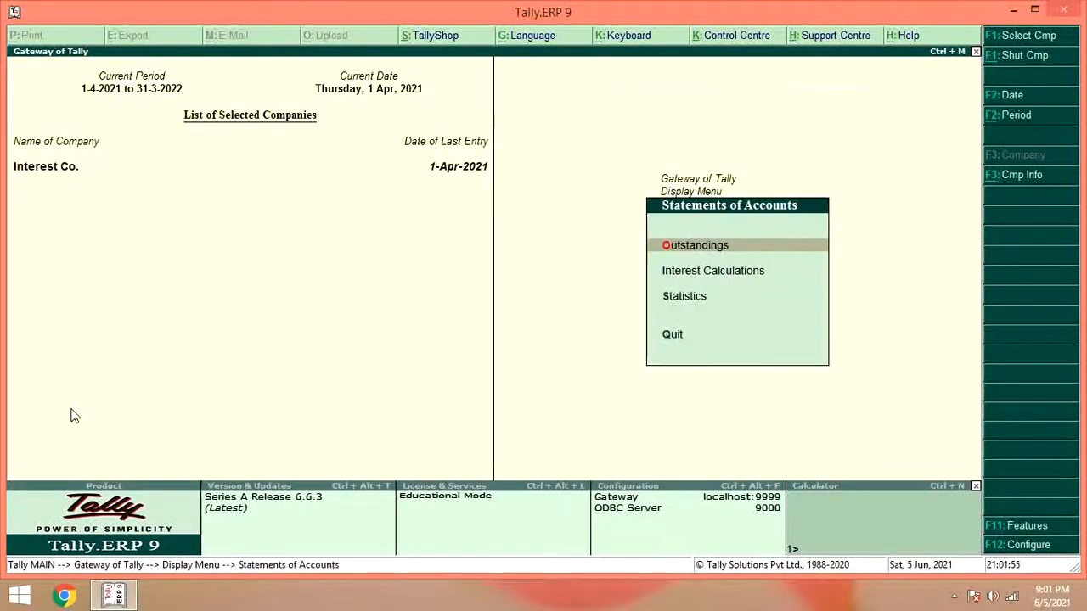
{"action": "key", "text": "Down"}
{"action": "key", "text": "Return"}
{"action": "key", "text": "Down"}
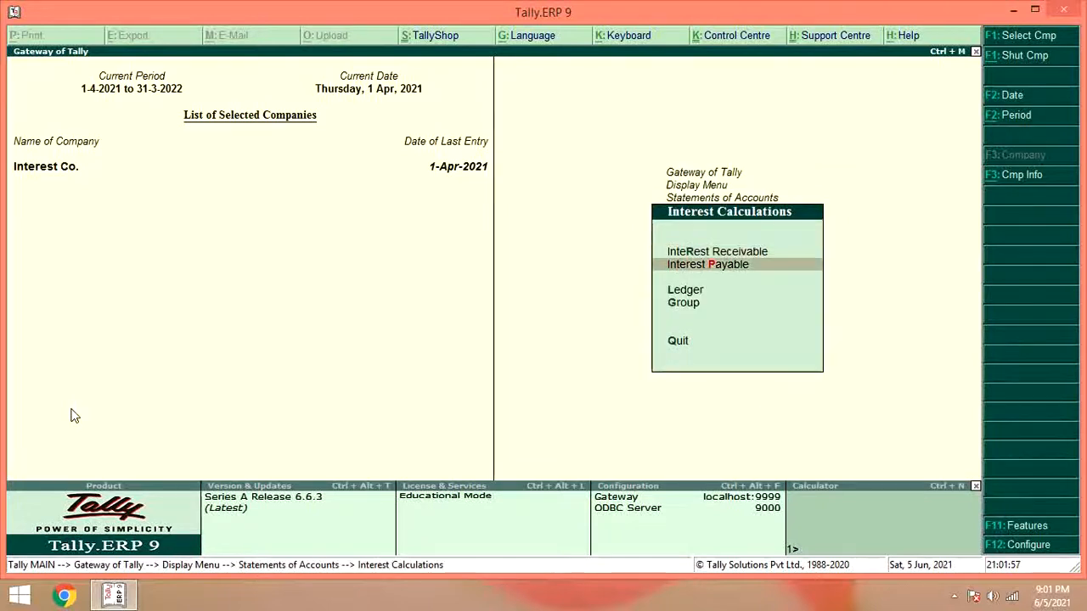
{"action": "key", "text": "Down"}
{"action": "key", "text": "Return"}
{"action": "key", "text": "Down"}
{"action": "key", "text": "Return"}
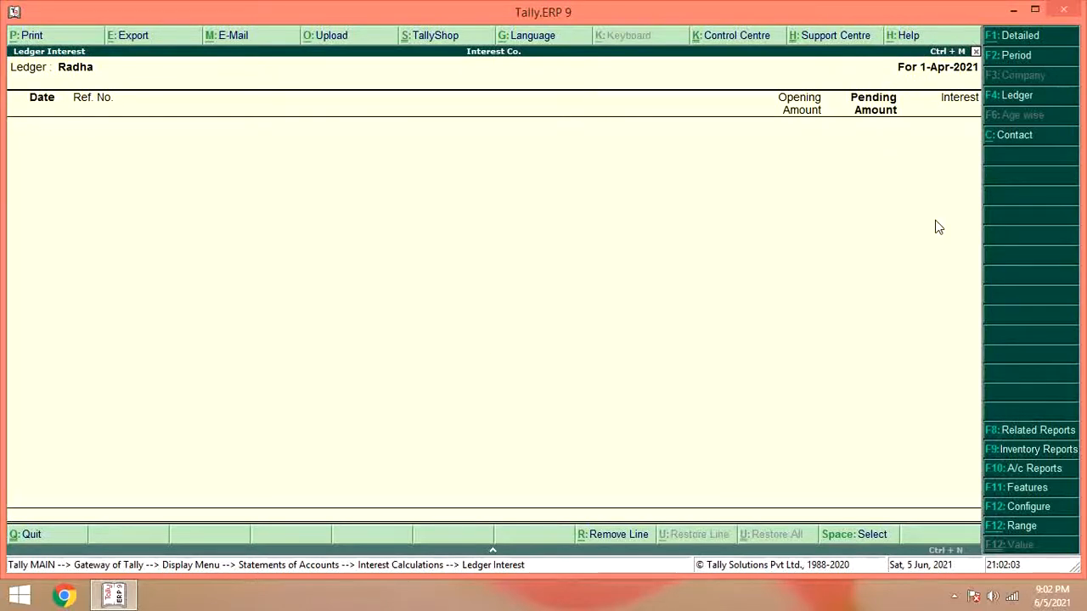
Set the interest report period to 1-4-2021 through 1-5-2021 and show the detailed interest breakdown
{"action": "key", "text": "F2"}
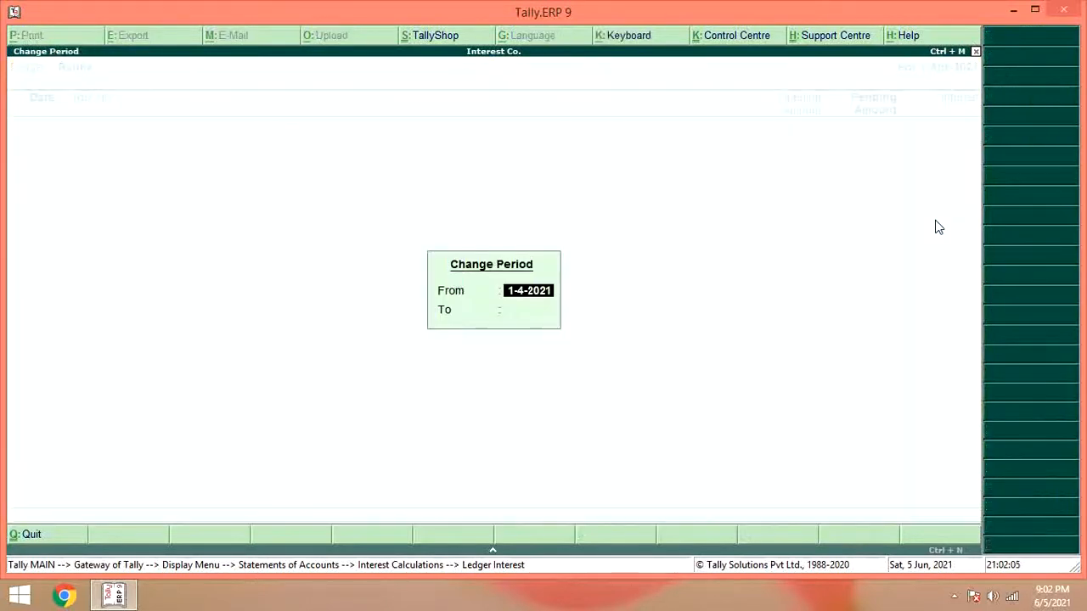
{"action": "key", "text": "Return"}
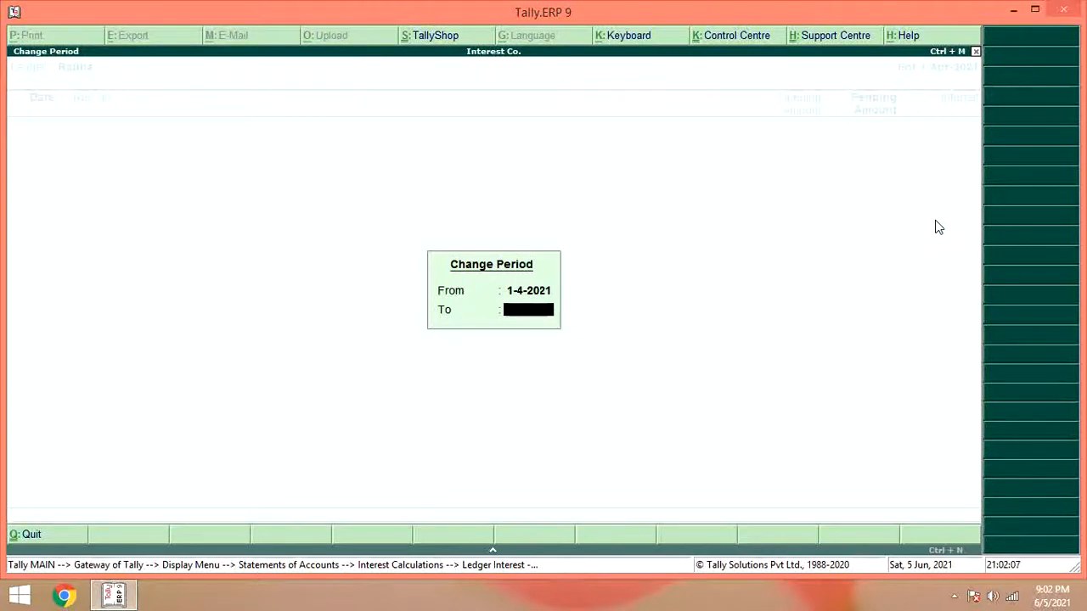
{"action": "type", "text": "1-5-2021"}
{"action": "key", "text": "Return"}
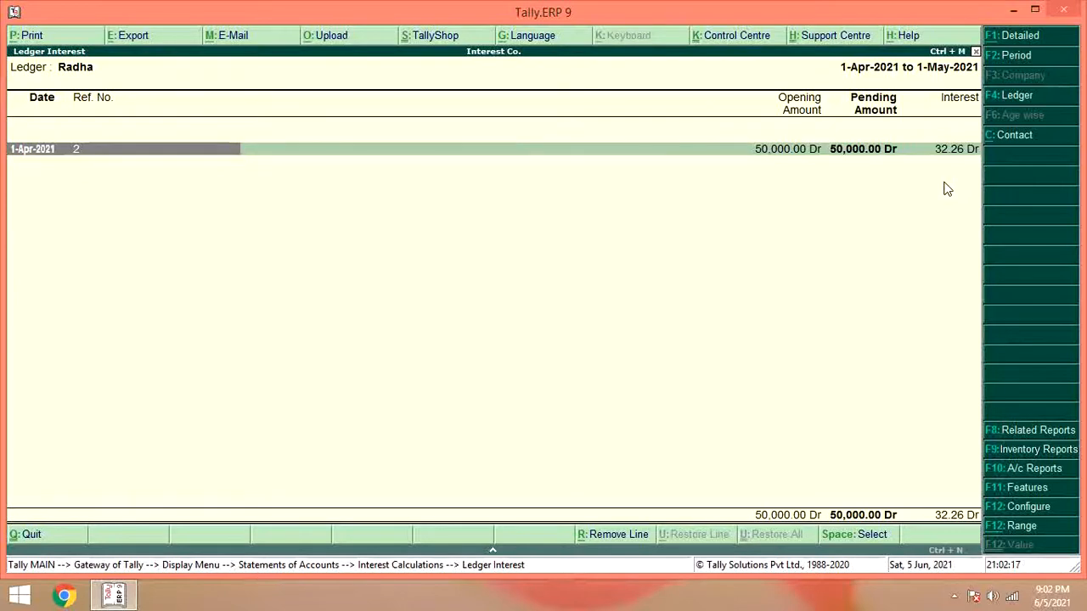
{"action": "key", "text": "alt+F1"}
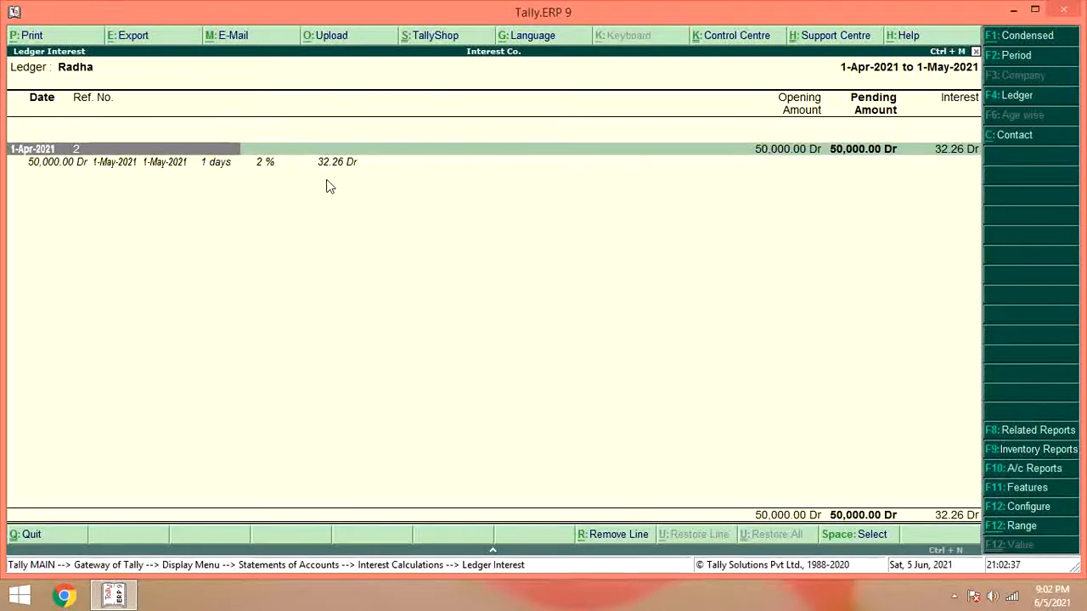
Extend the interest report period to 31-3-2022 and review the interest lines for both rates
{"action": "key", "text": "F2"}
{"action": "key", "text": "Return"}
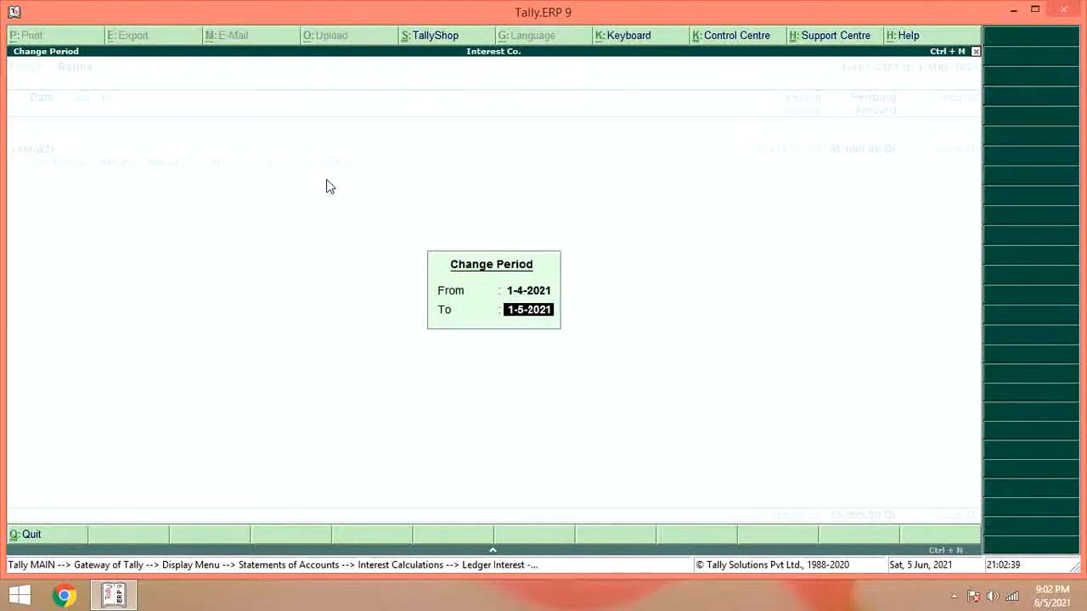
{"action": "type", "text": "31-3-2022"}
{"action": "key", "text": "Return"}
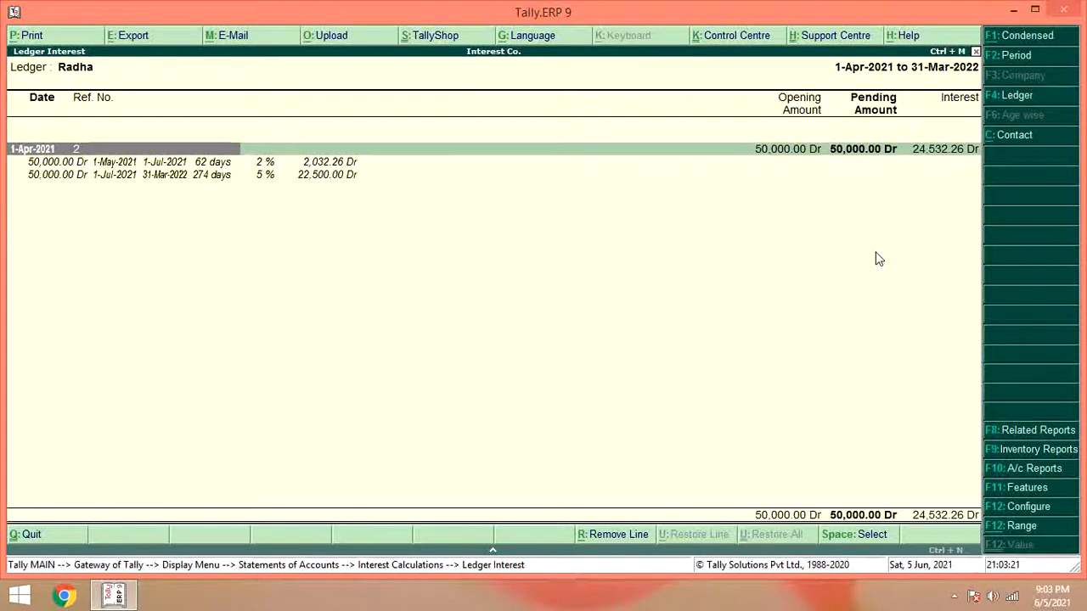
{"action": "key", "text": "Down"}
{"action": "key", "text": "Down"}
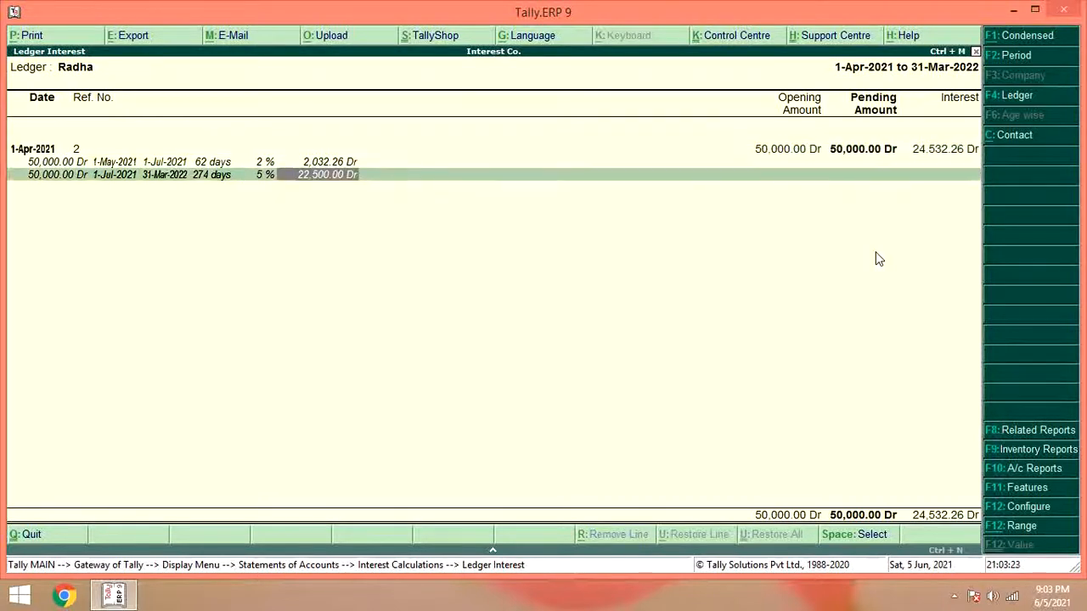